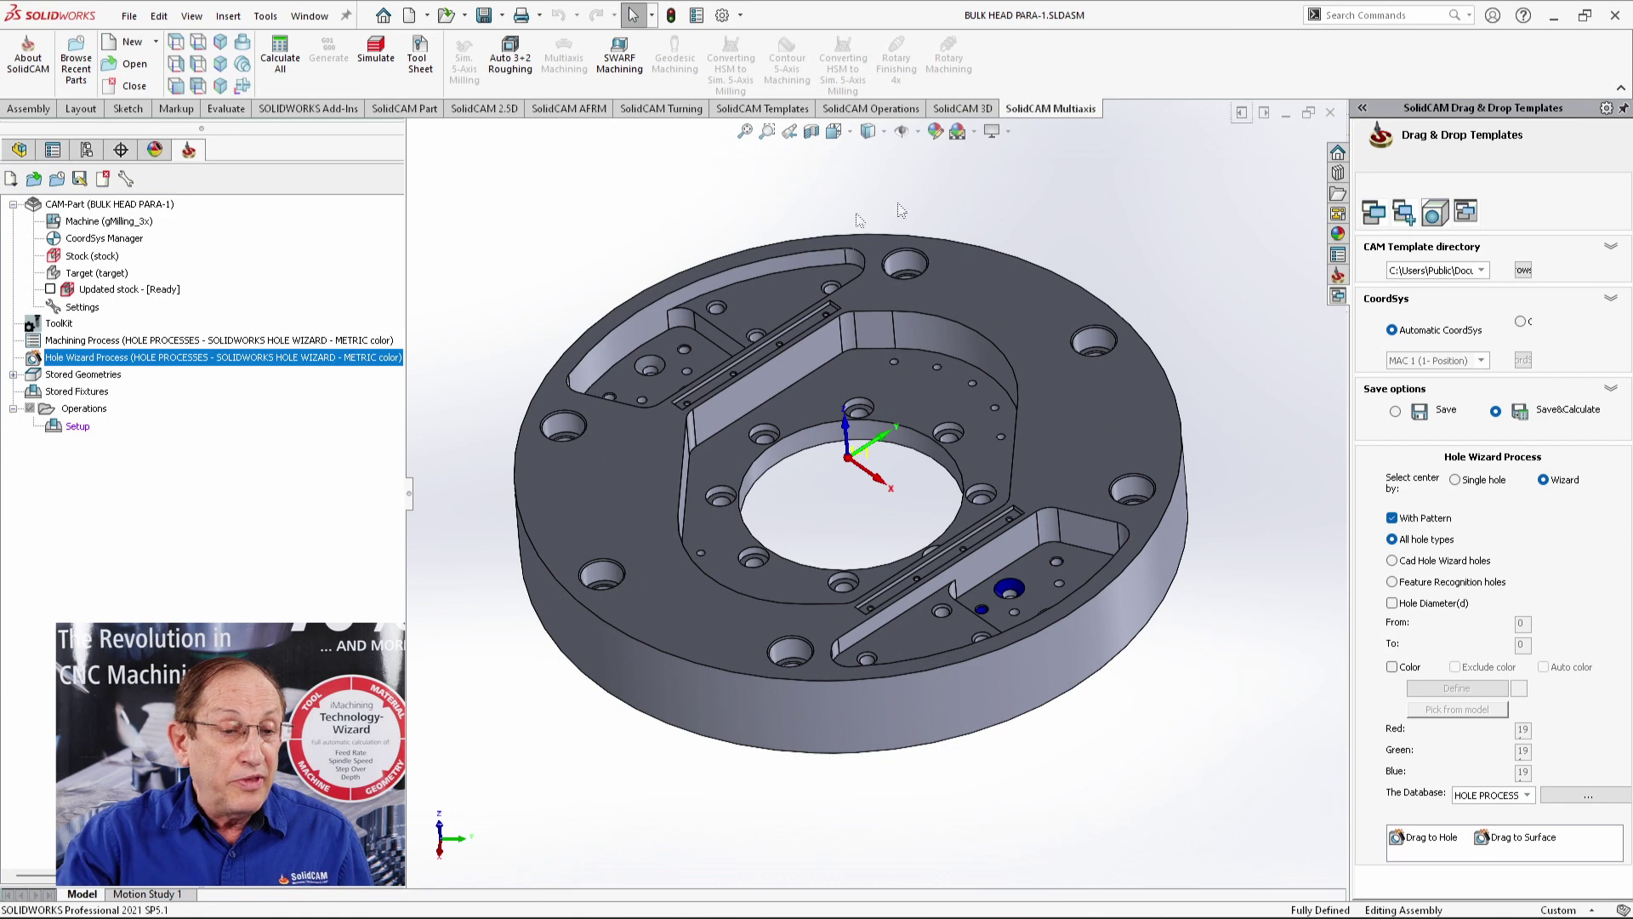
middle_drag(1108, 253, 1113, 246)
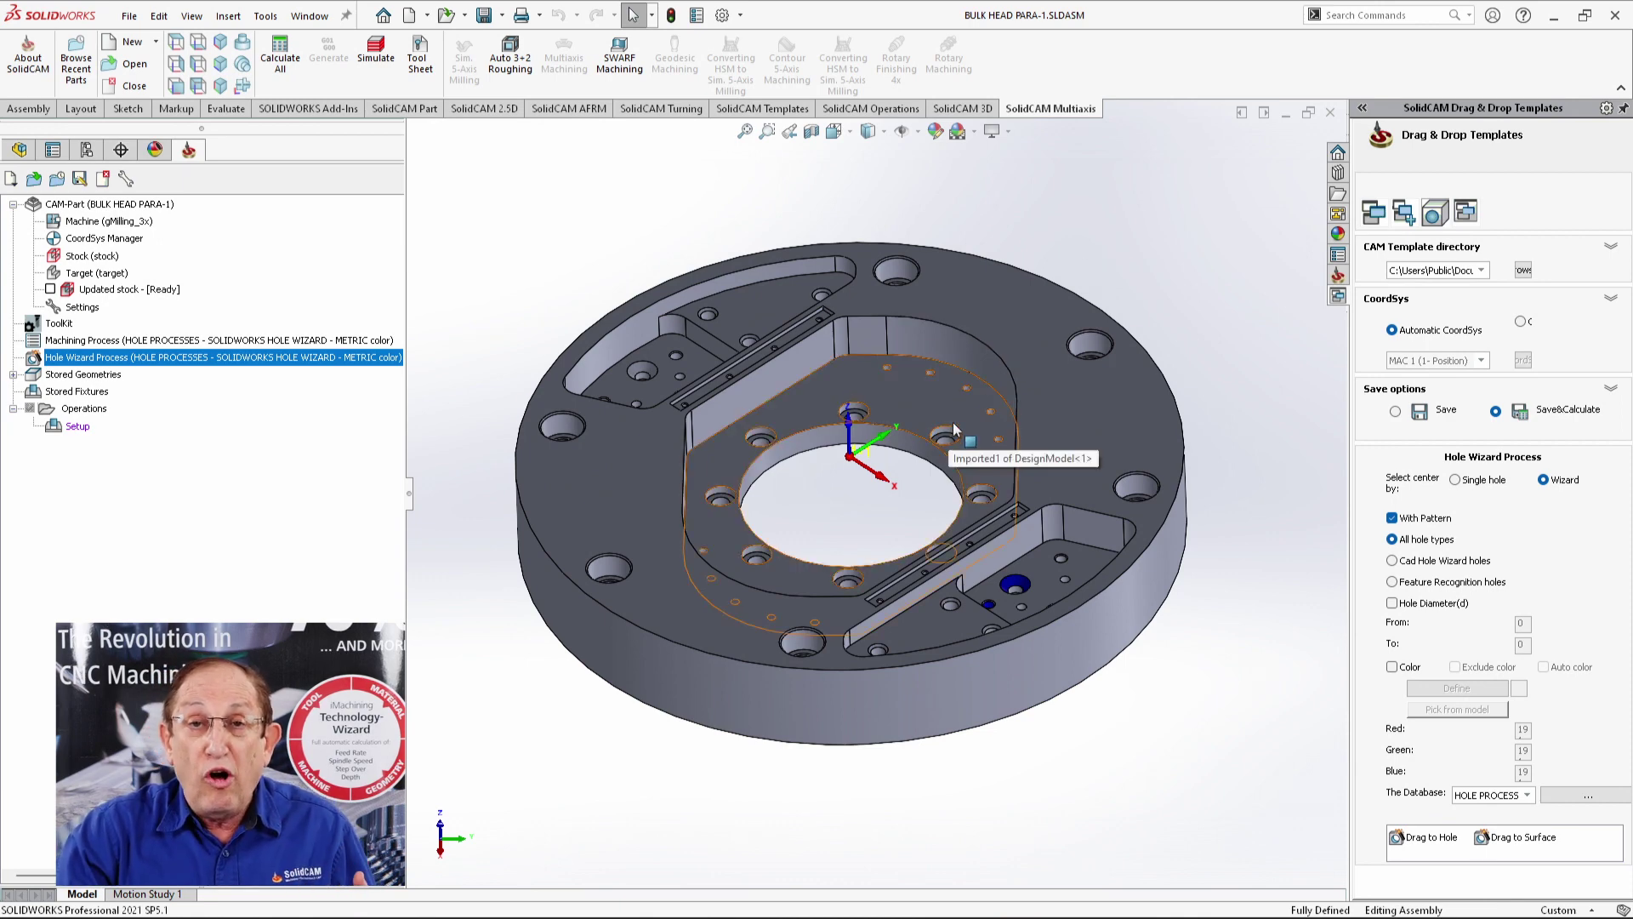
click(20, 150)
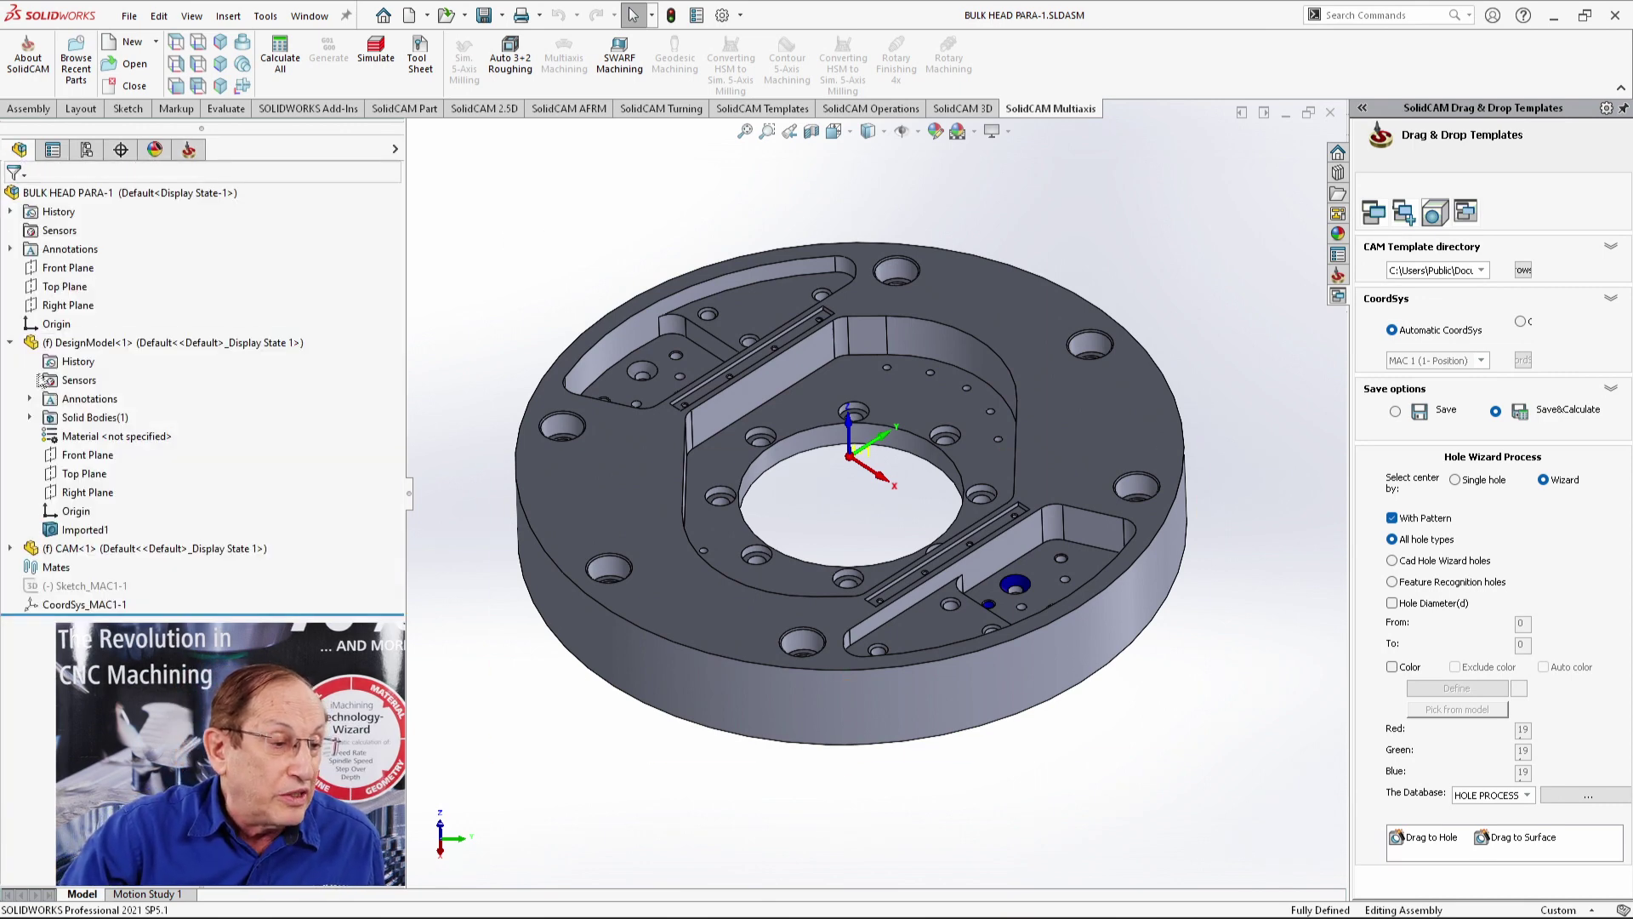
click(70, 533)
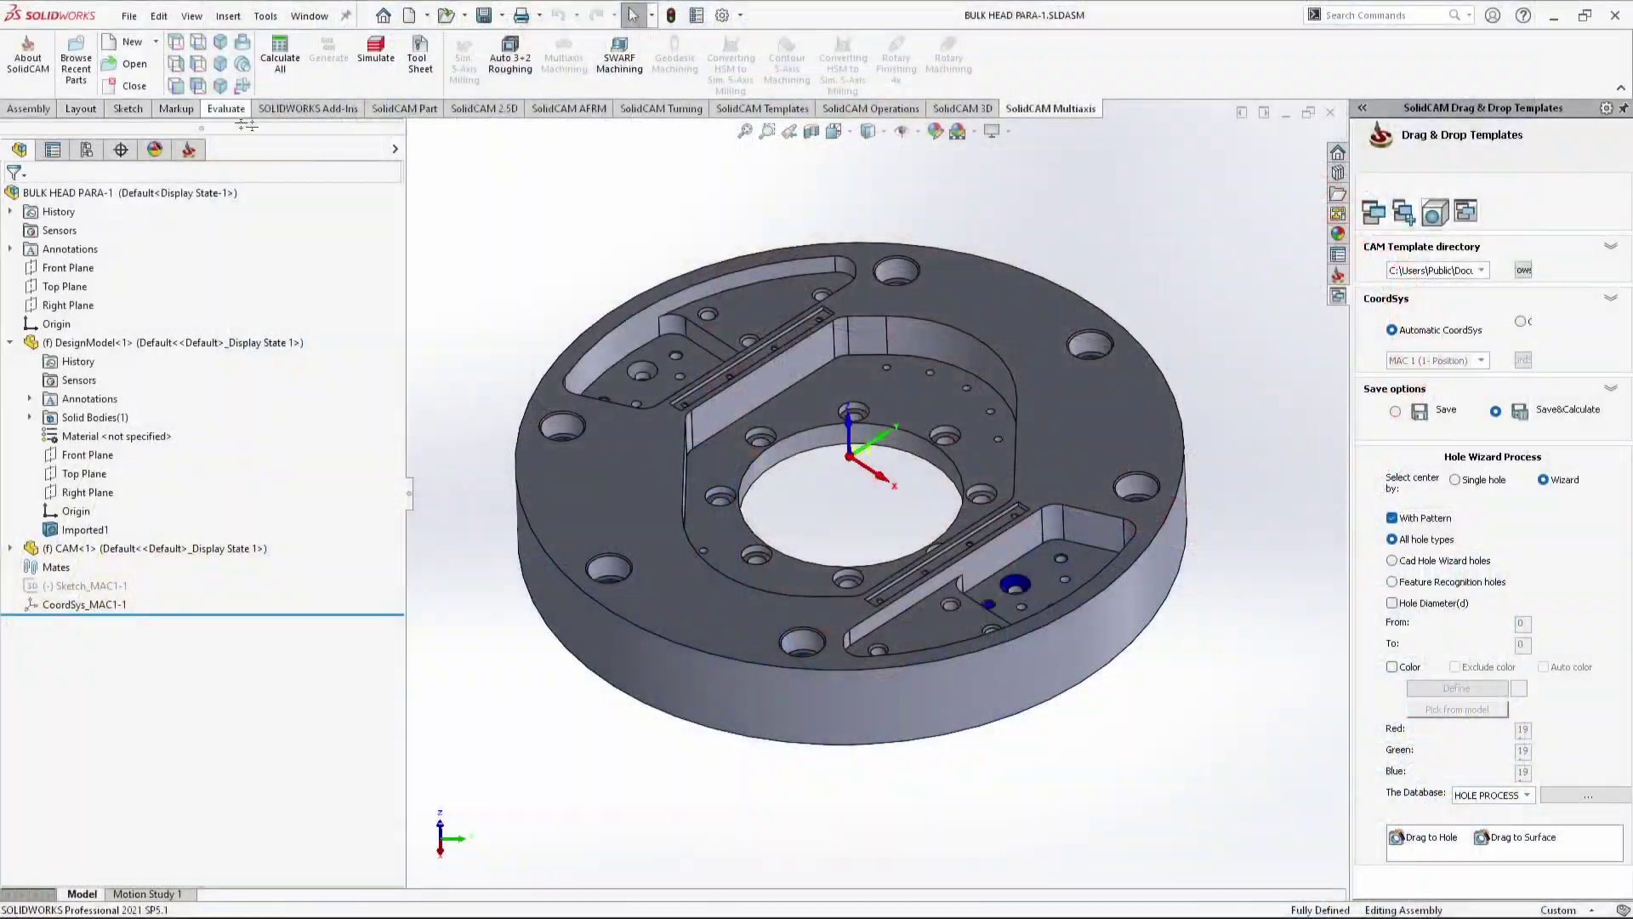
click(196, 151)
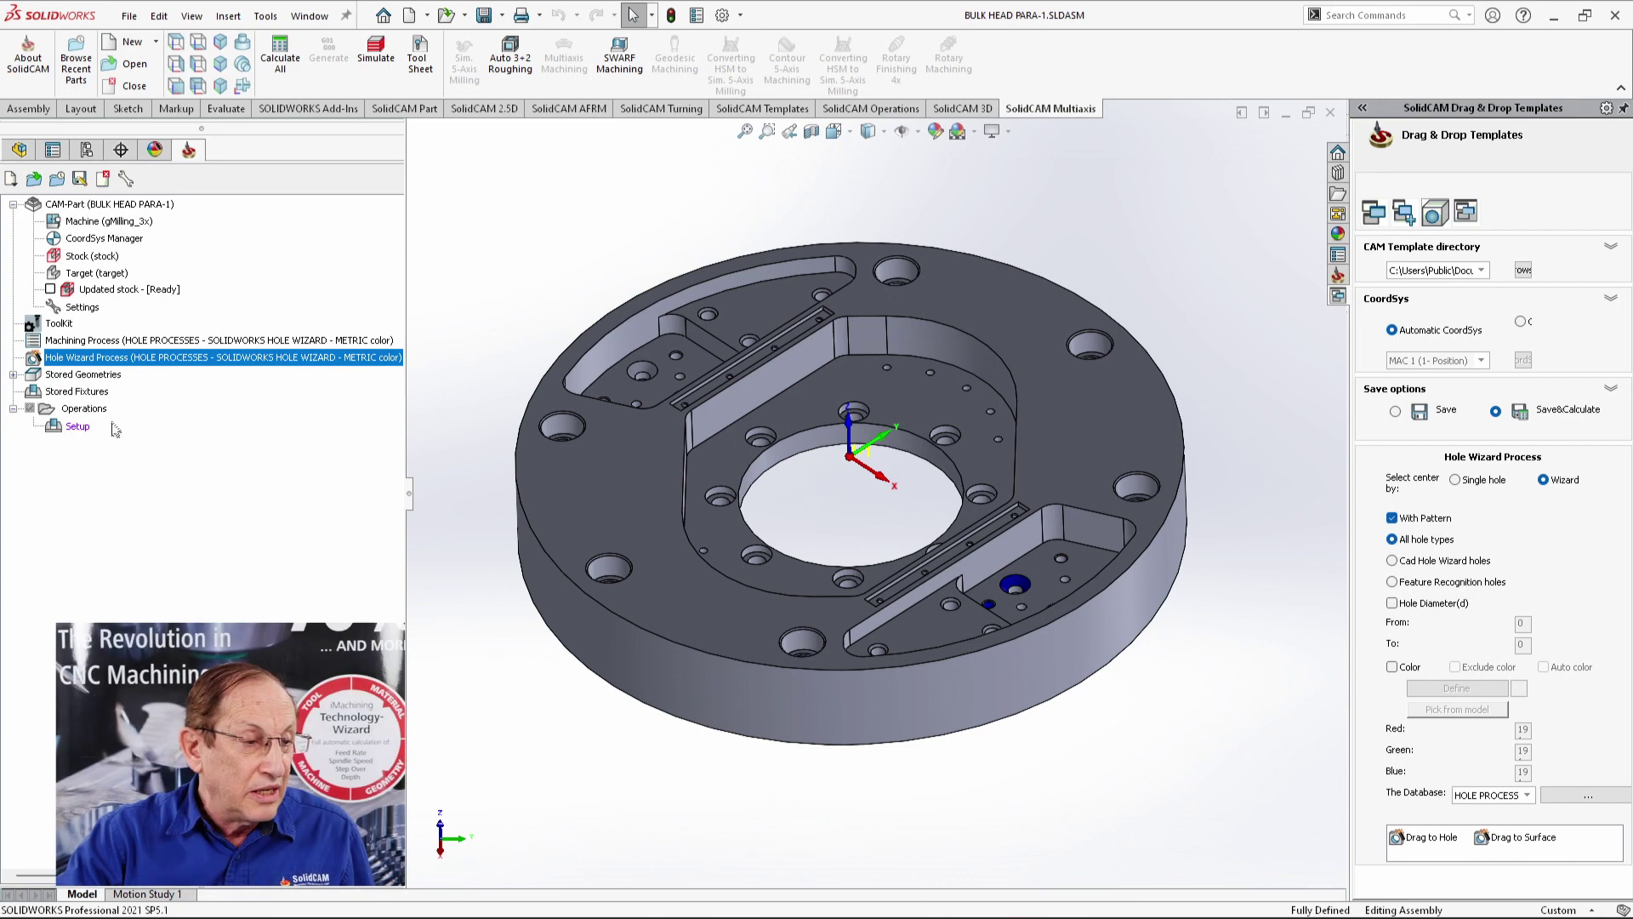
double_click(136, 358)
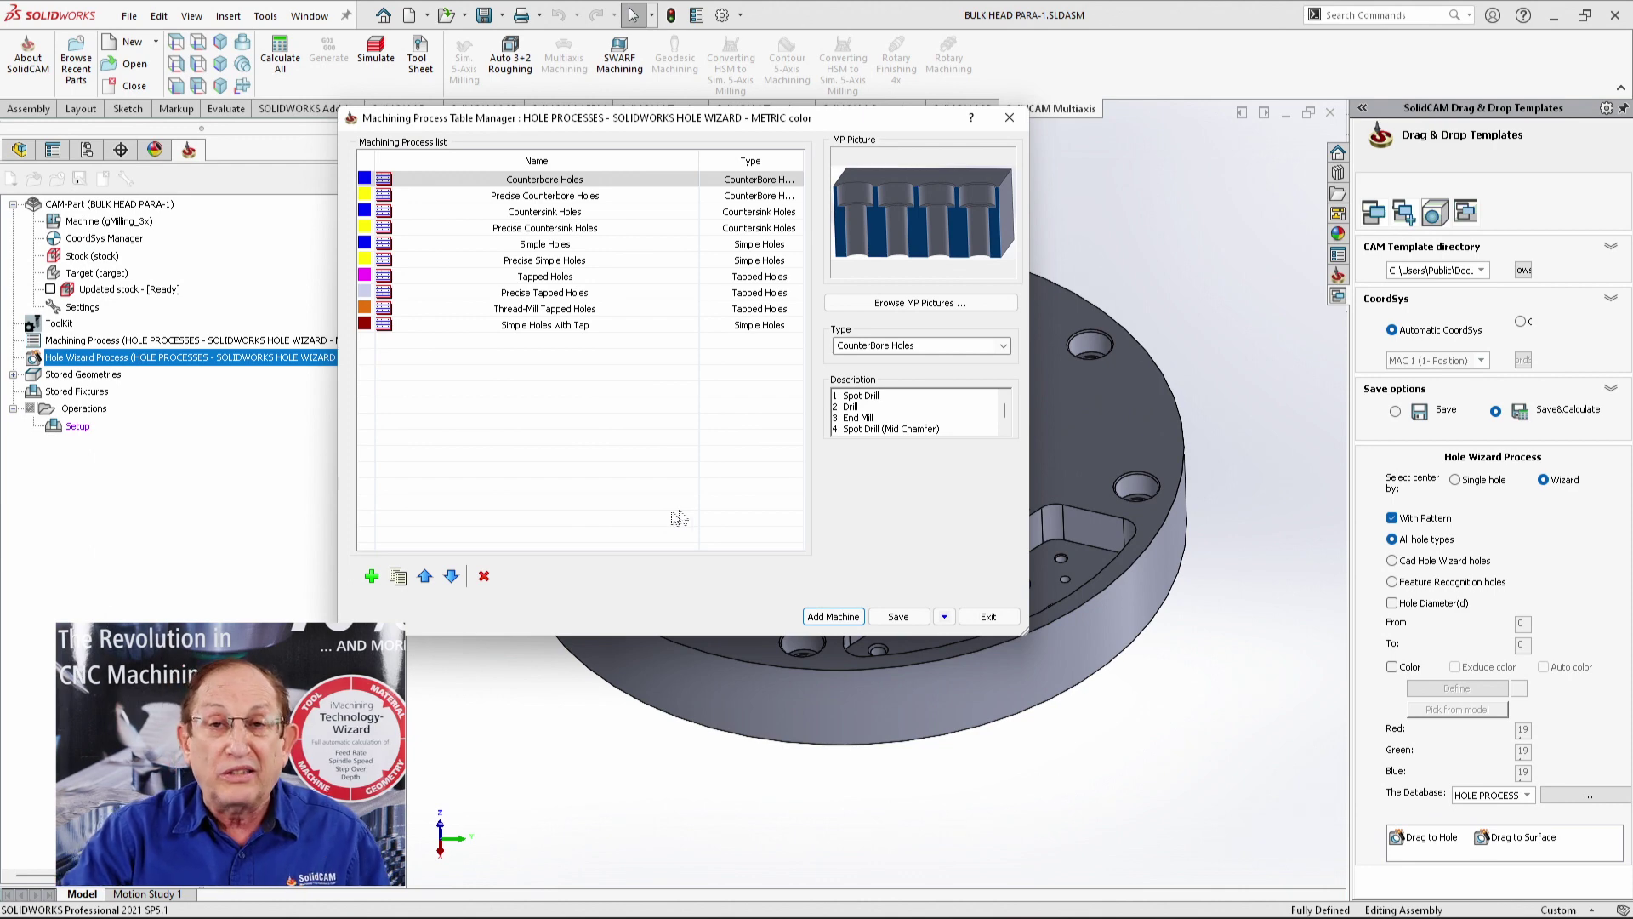
click(990, 618)
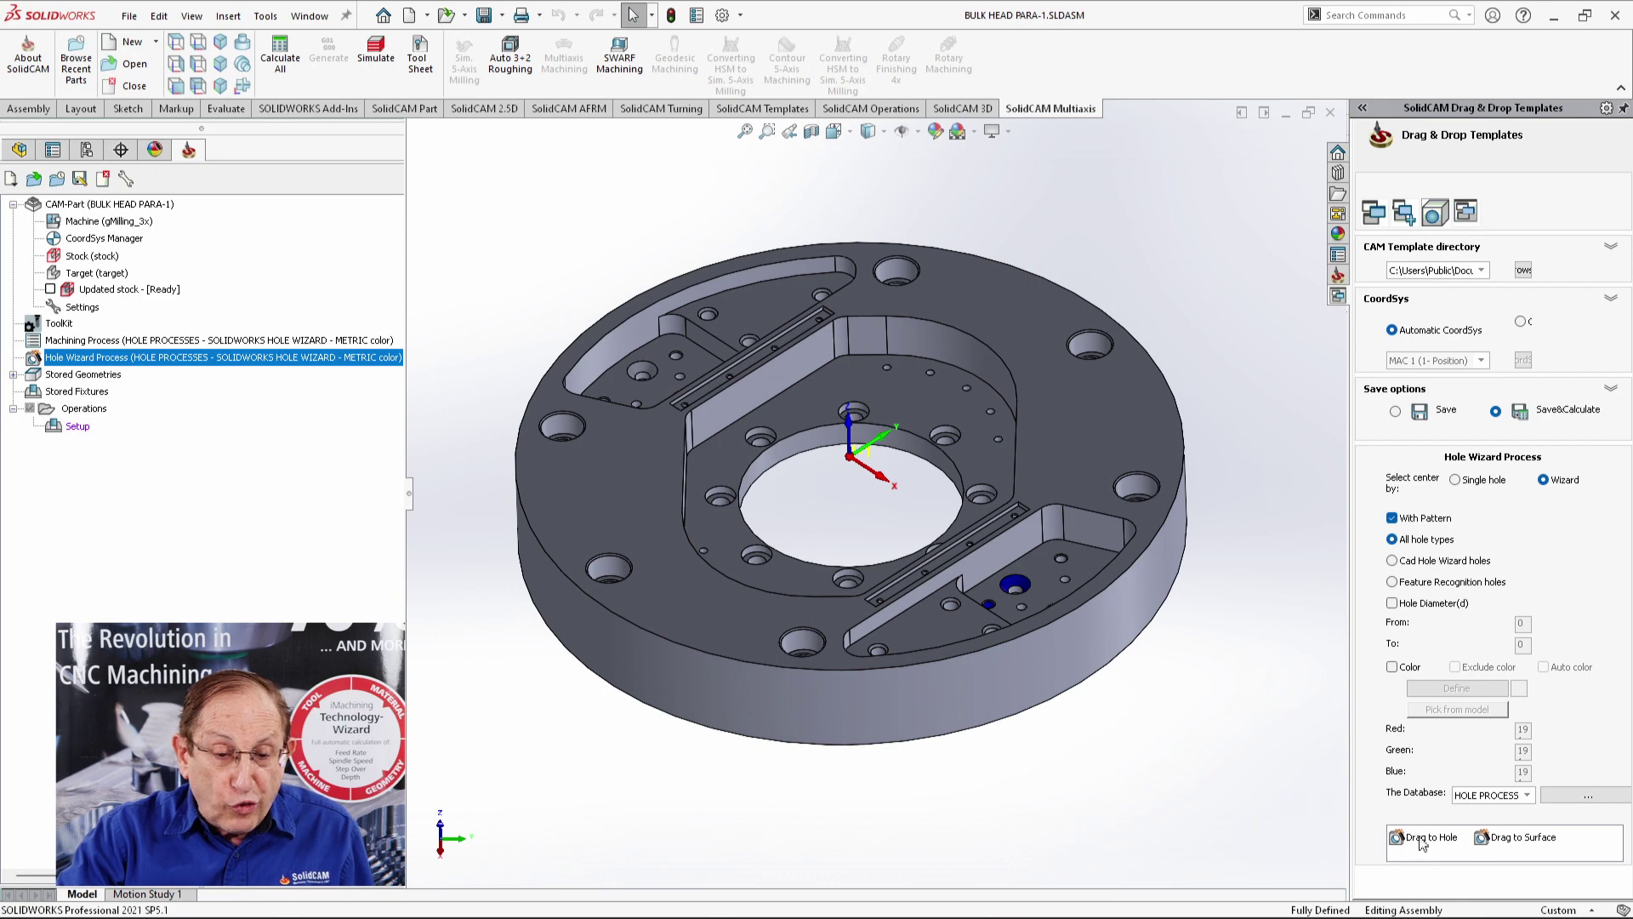
- Drop the hole template on a counterbored hole and choose the Counterbore Holes process
drag(1419, 846, 809, 648)
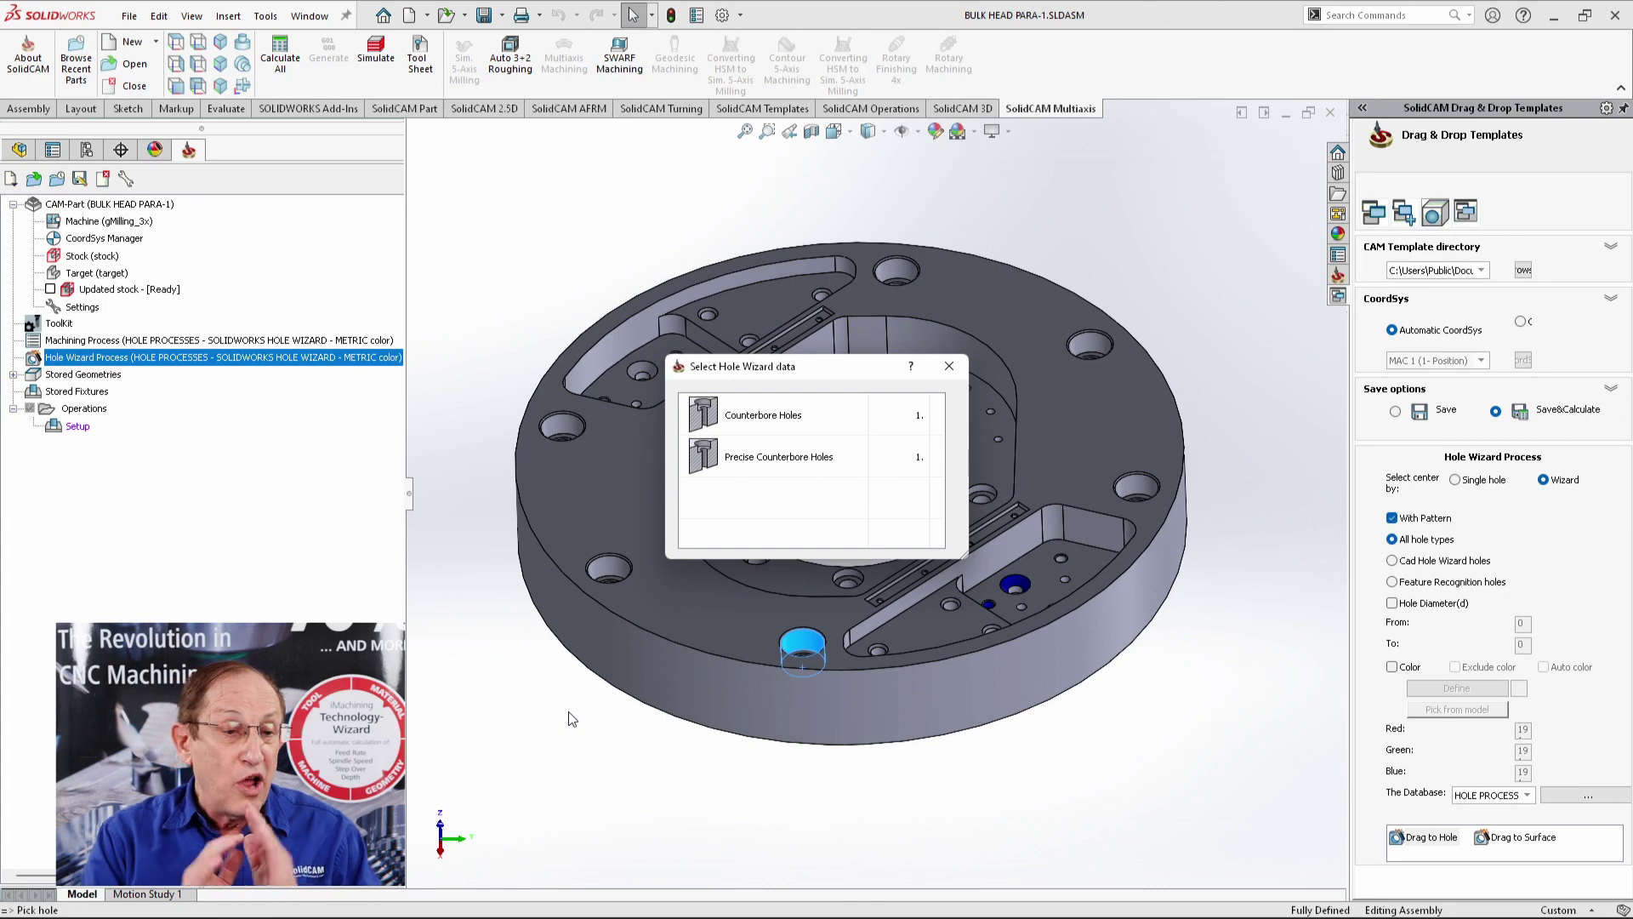
double_click(752, 429)
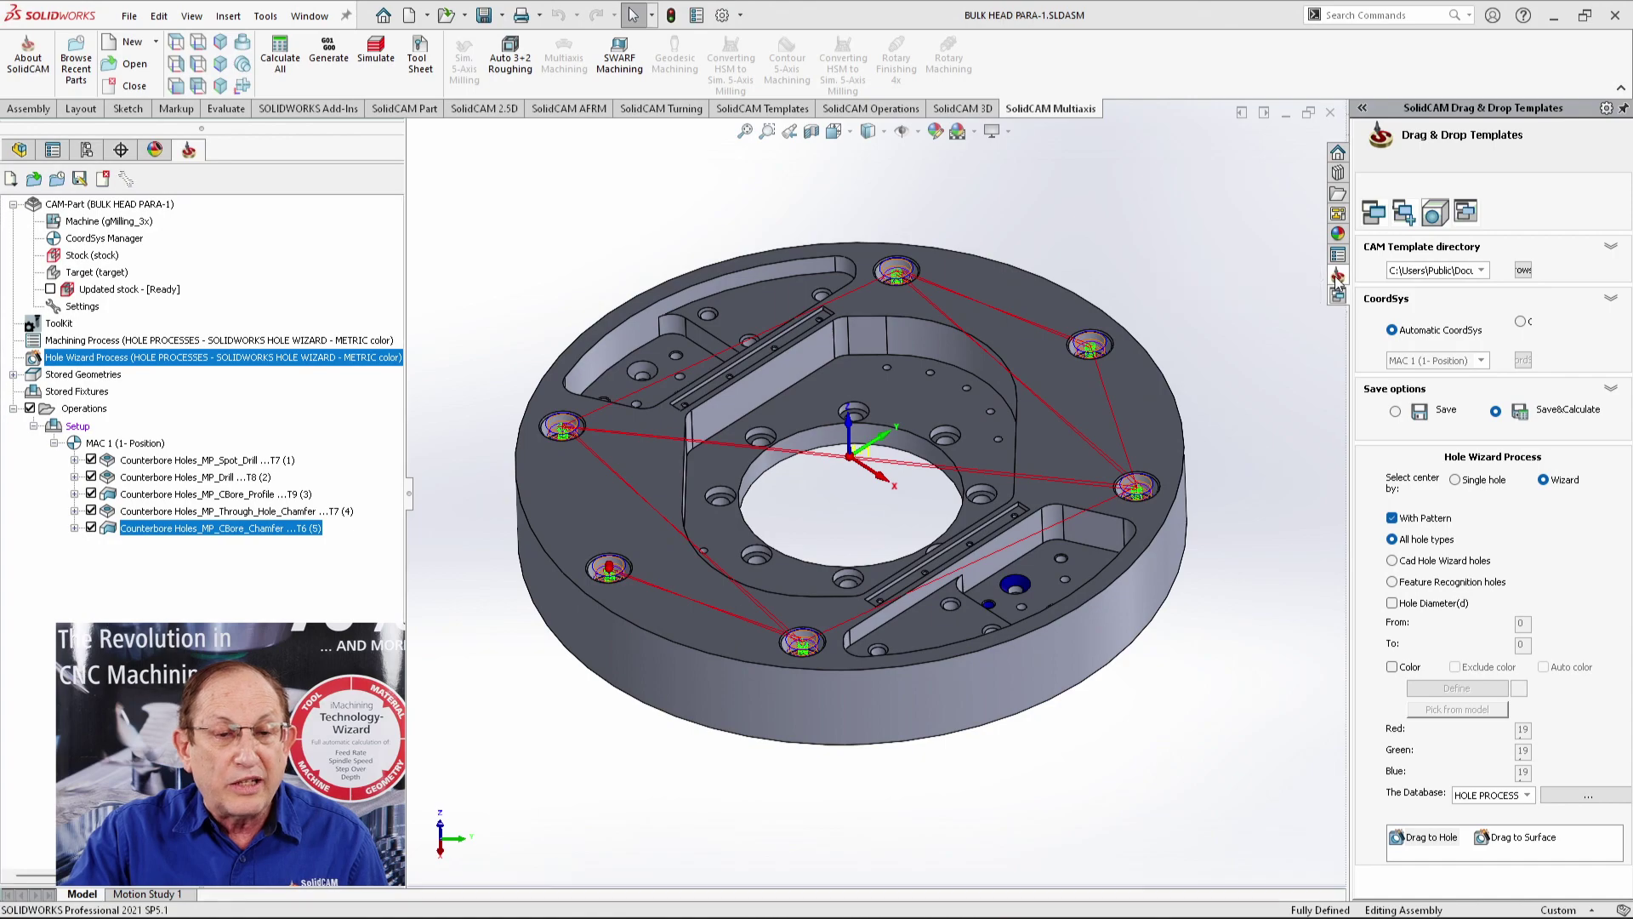
click(1337, 277)
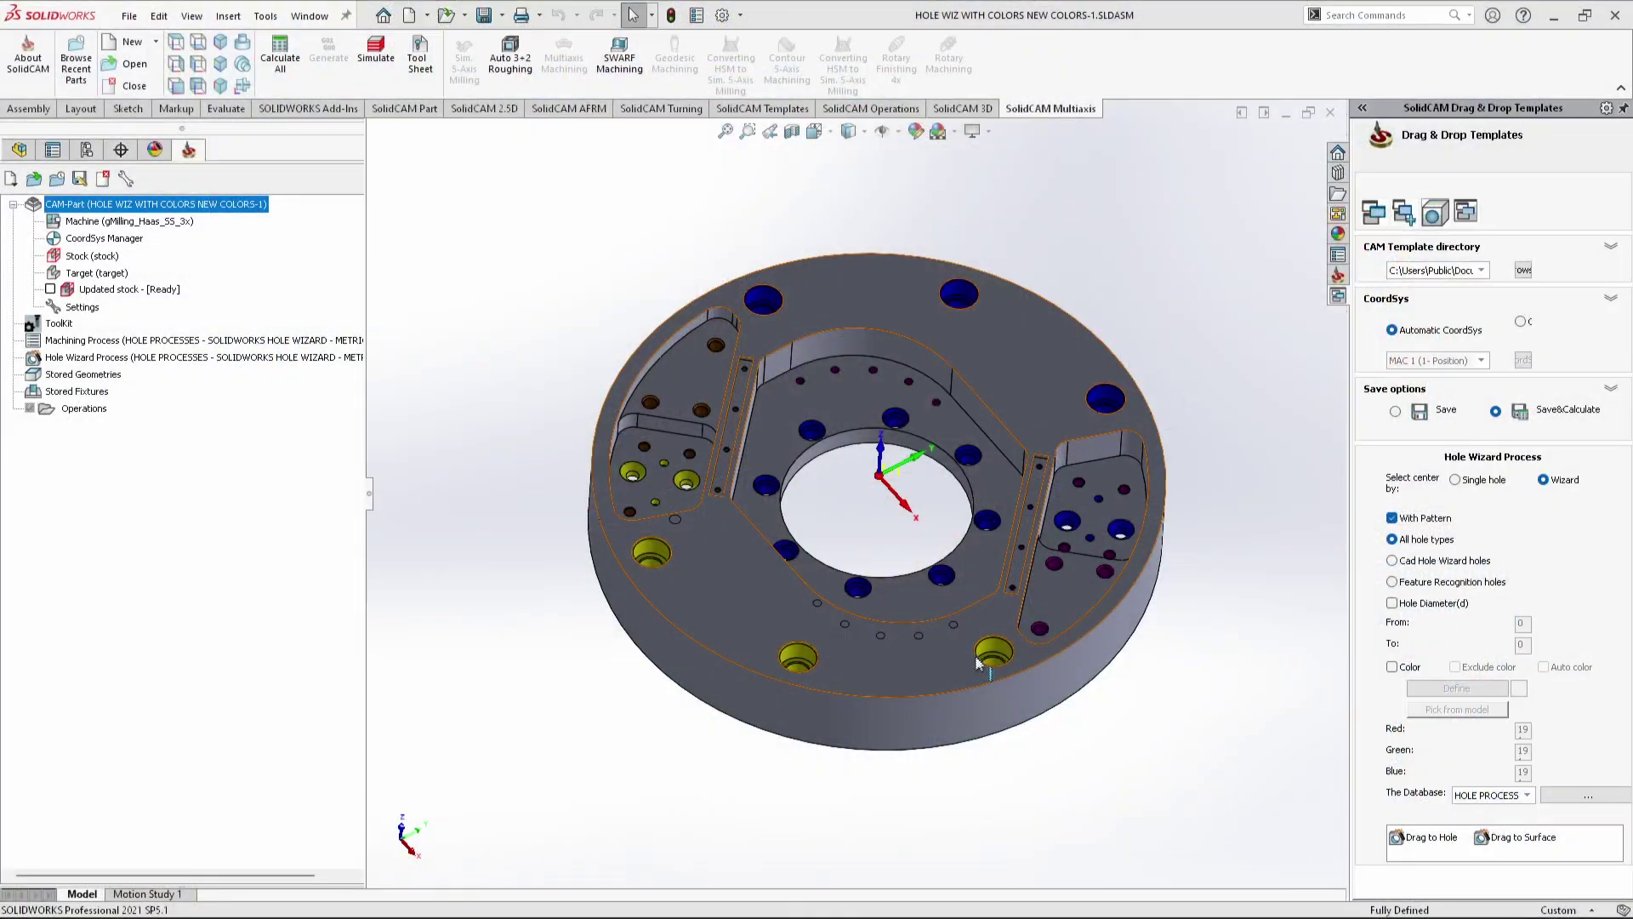
- Place the Hole Wizard Process template with METRIC color hole processes onto the colour-coded part
drag(978, 663, 1104, 396)
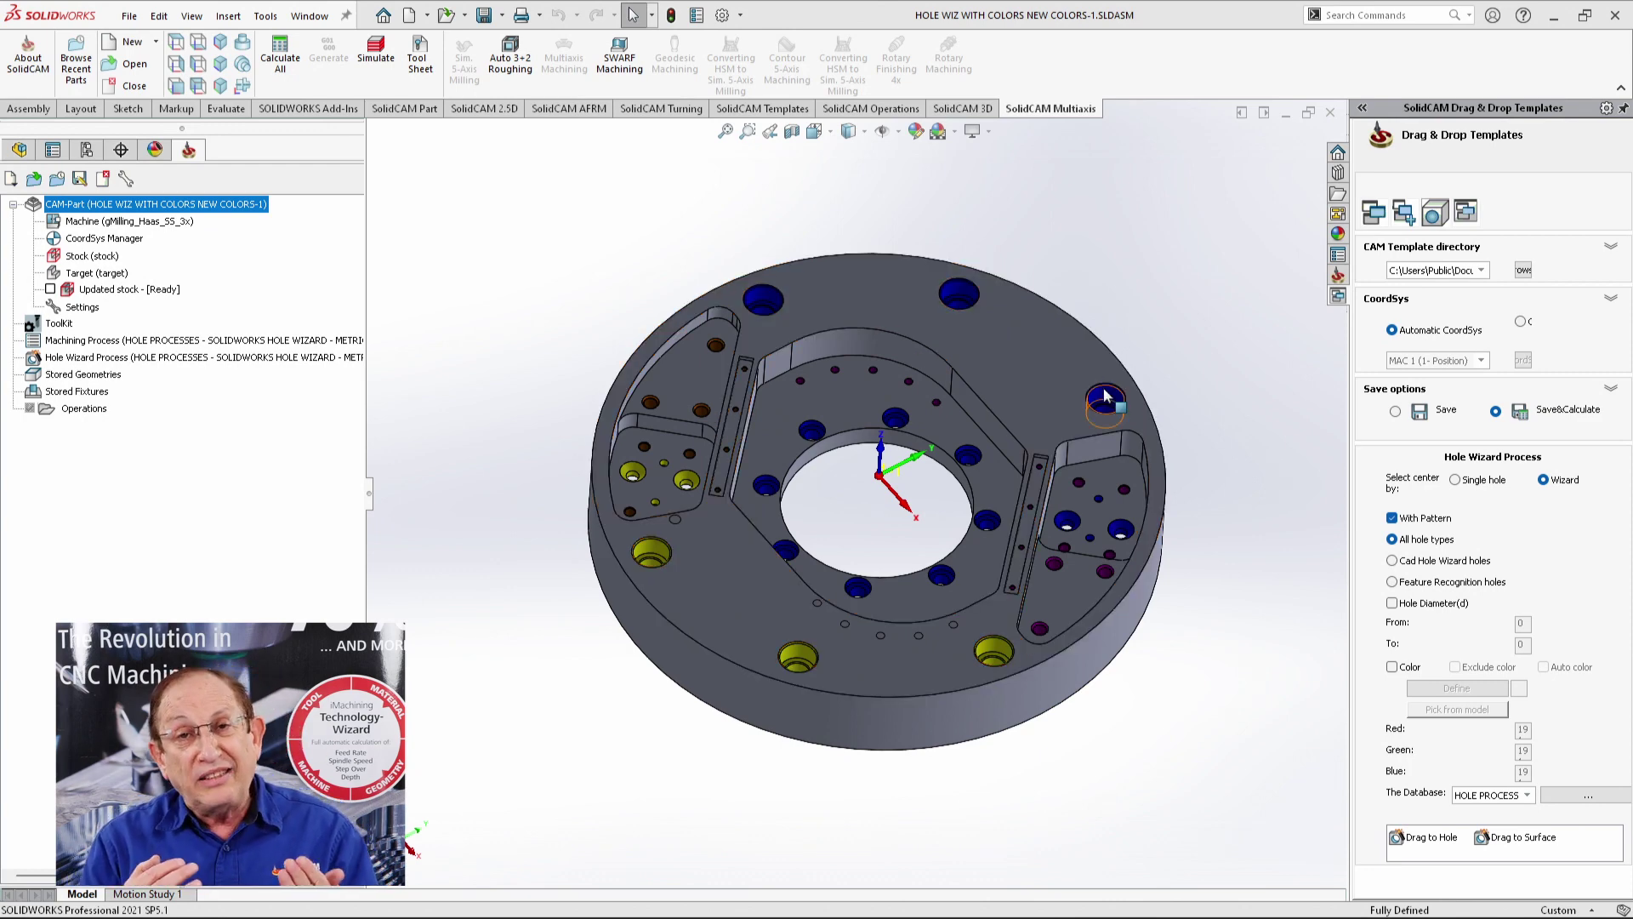
drag(1104, 395, 1104, 395)
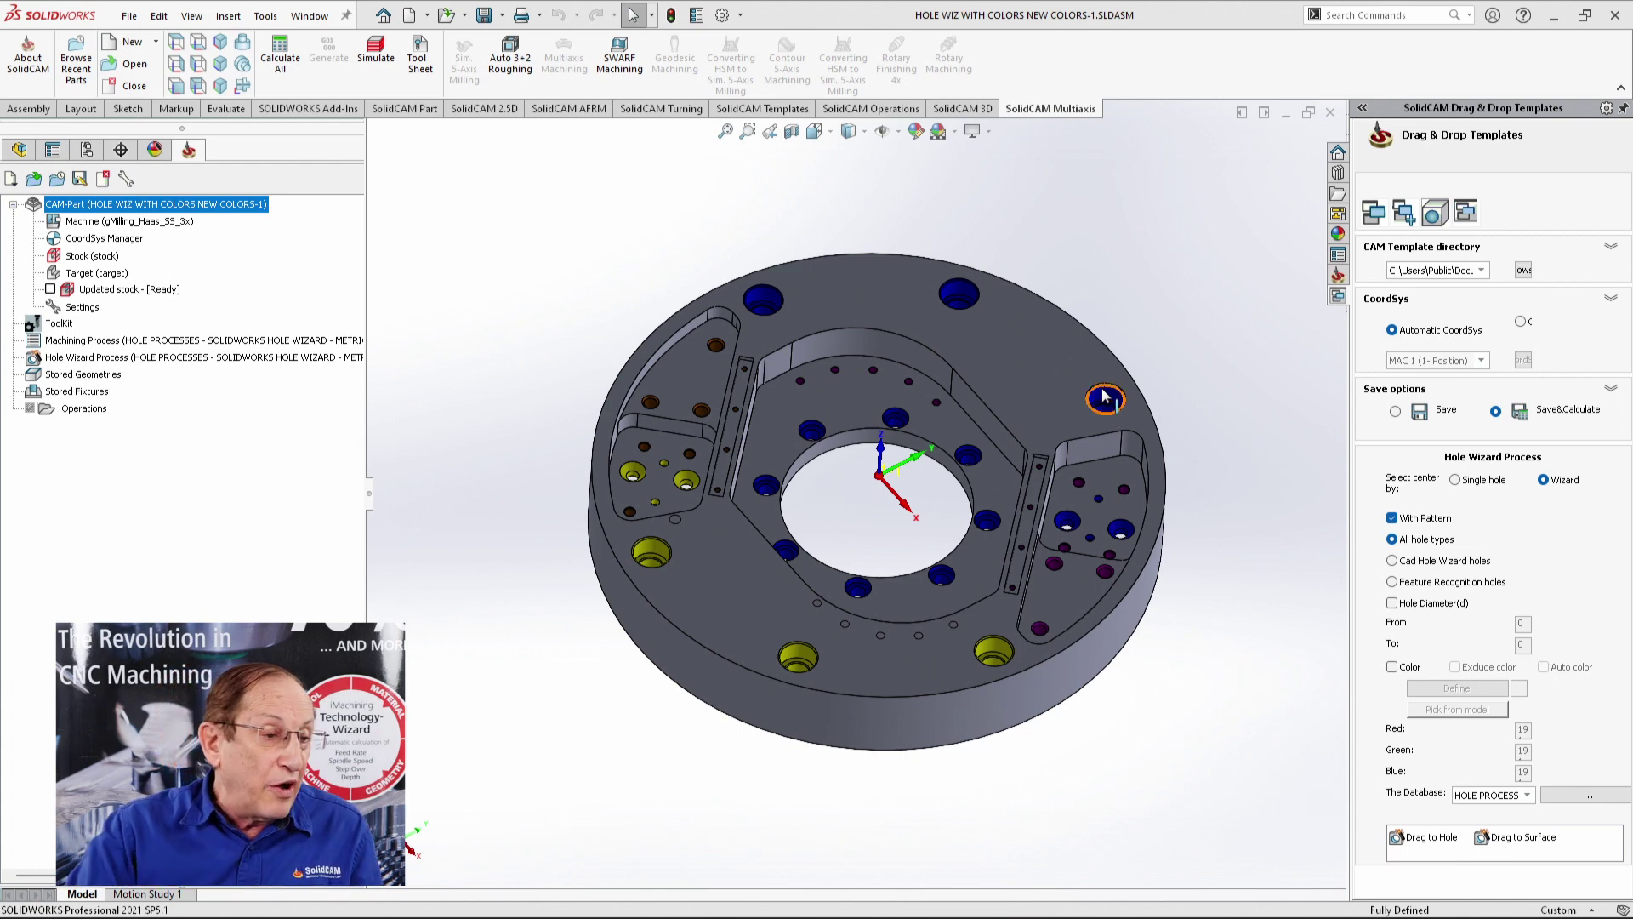
double_click(100, 364)
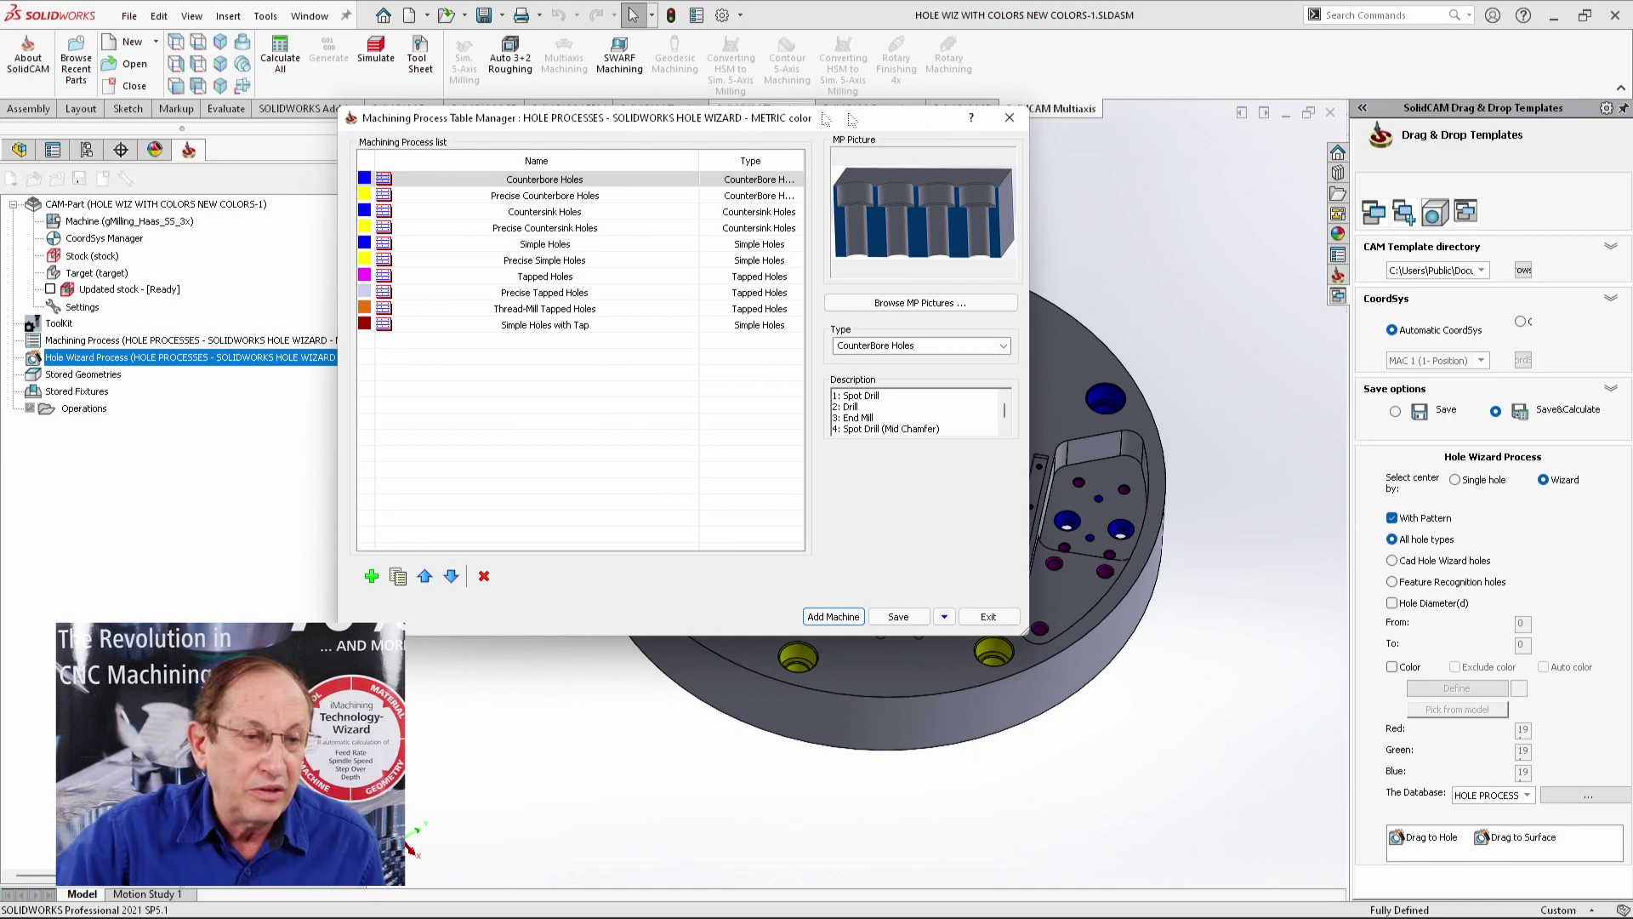
click(1009, 118)
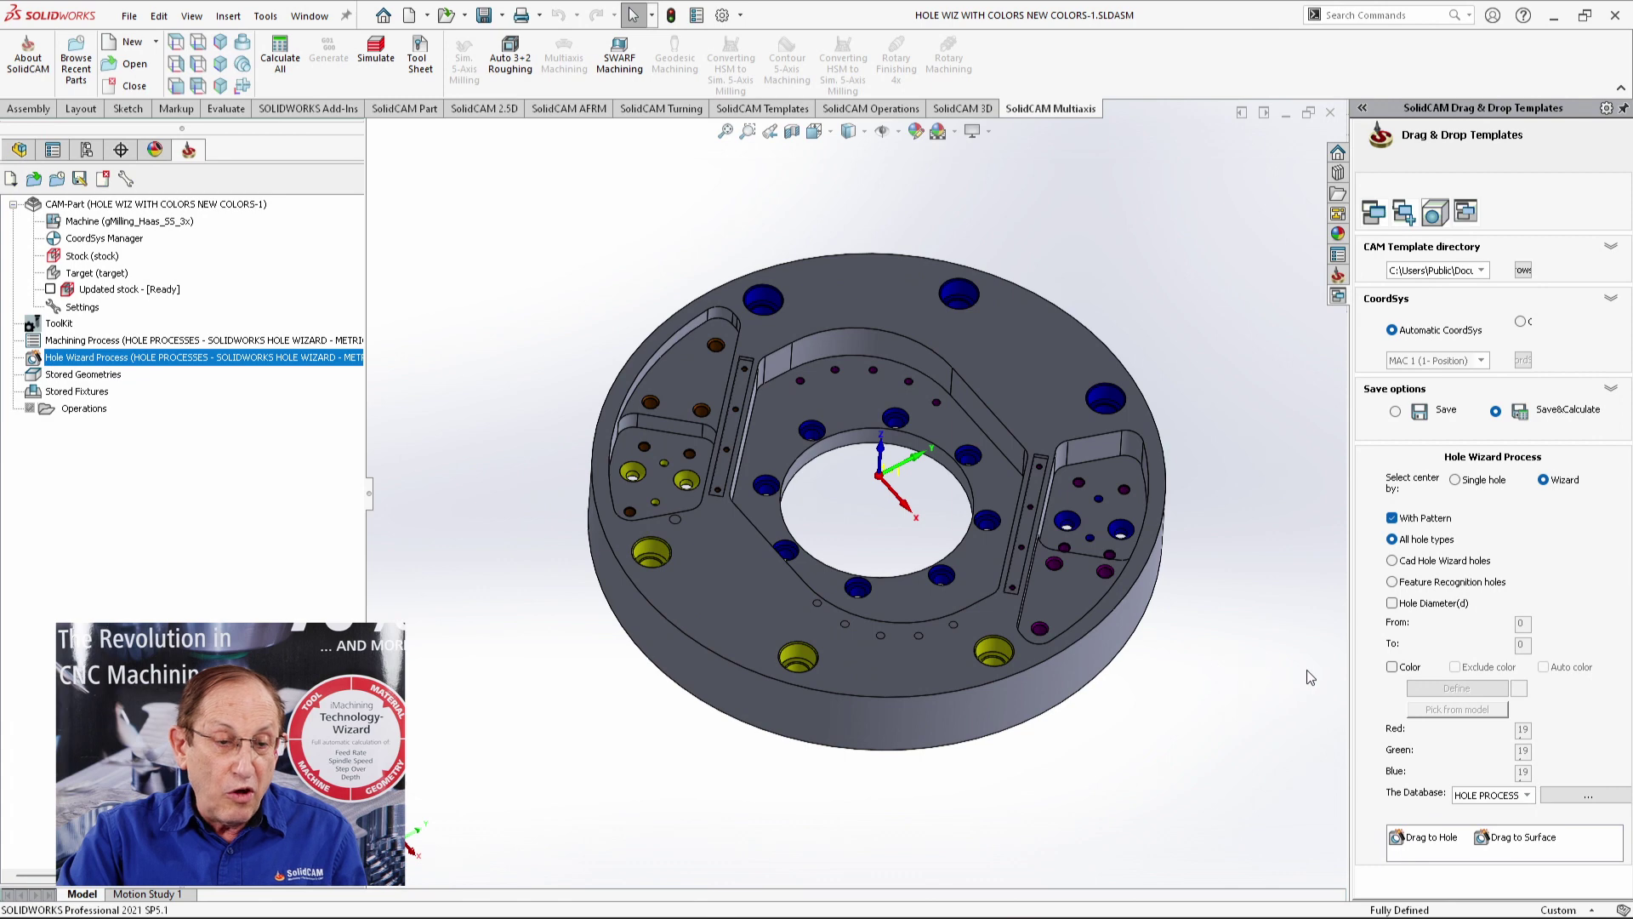
- Filter holes by blue sampled from a counterbored hole, then apply the template to a blue hole
drag(1348, 675, 821, 655)
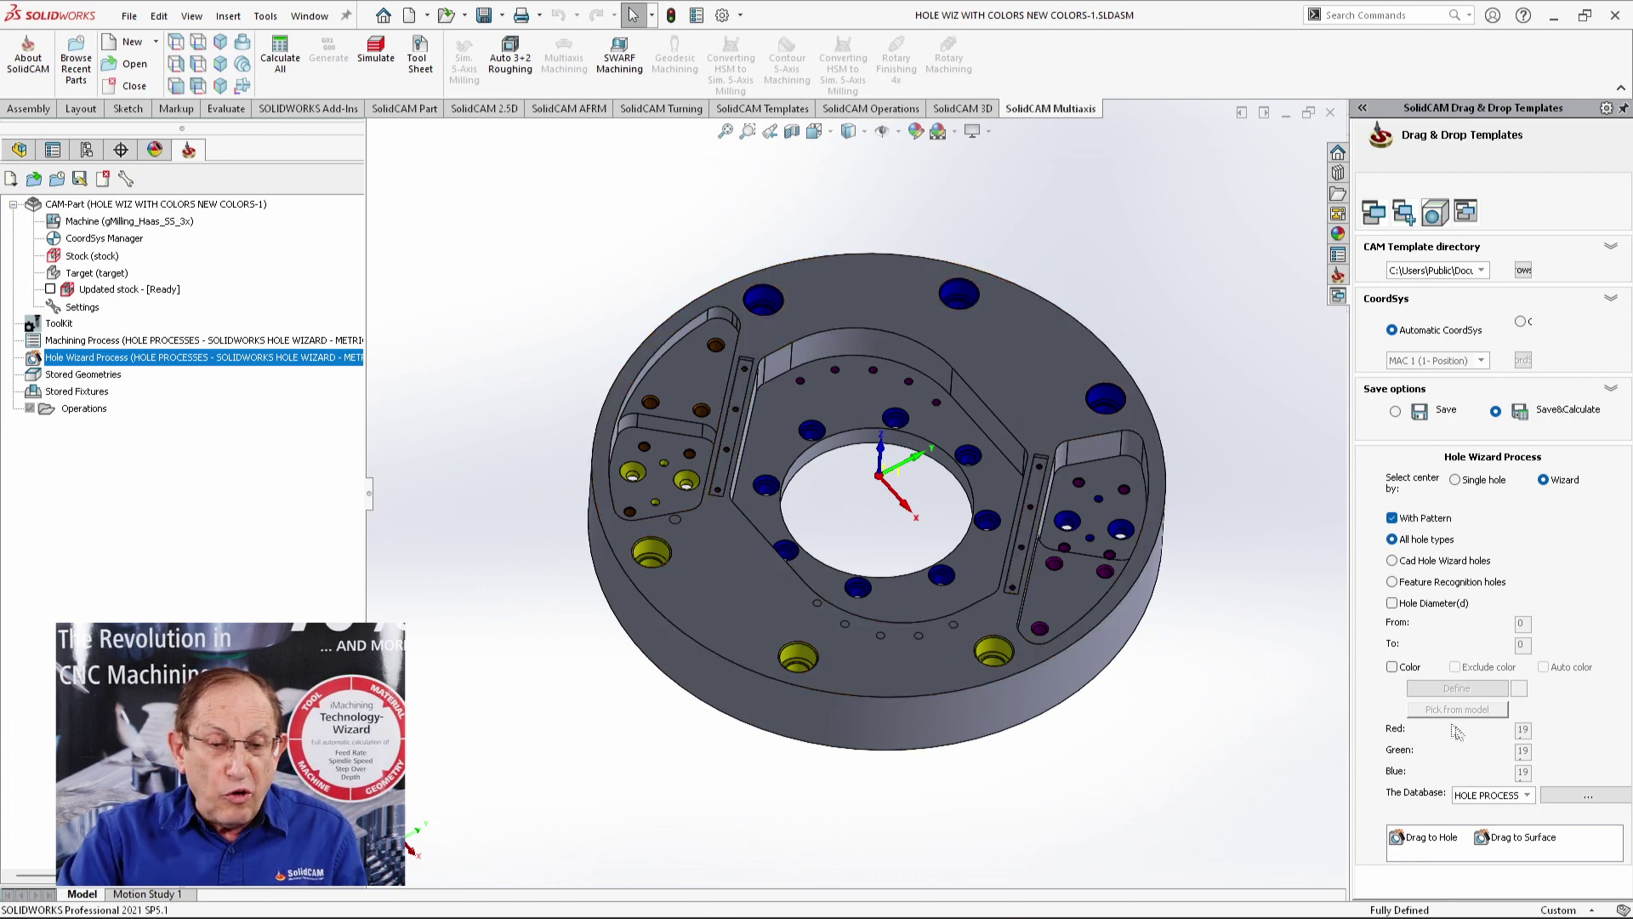
click(1391, 668)
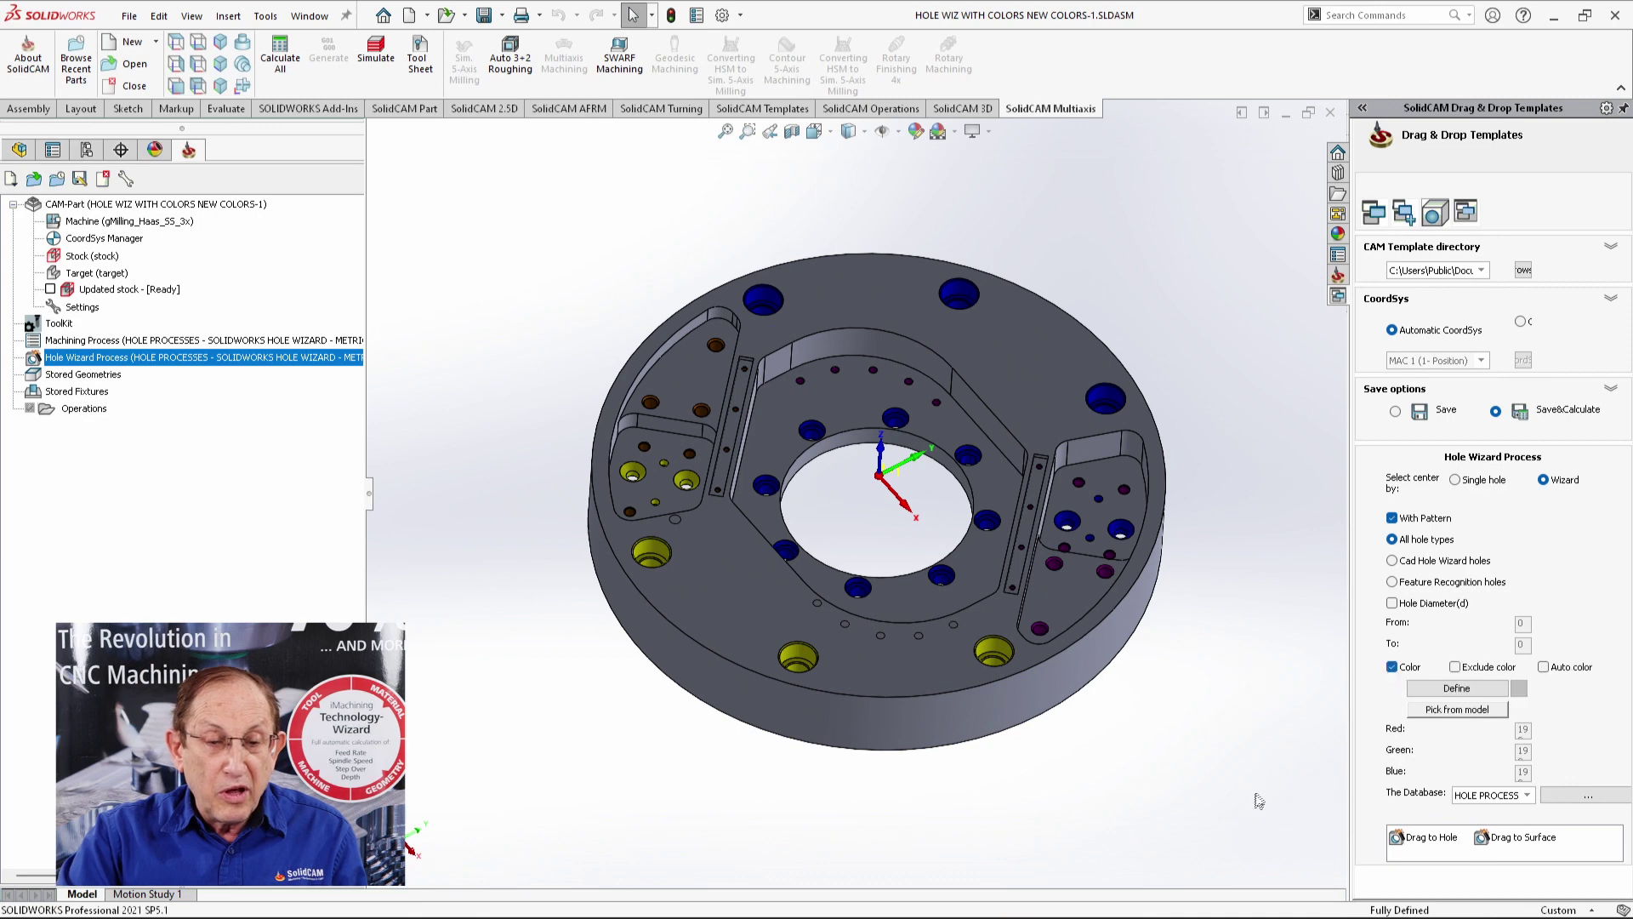
click(1467, 713)
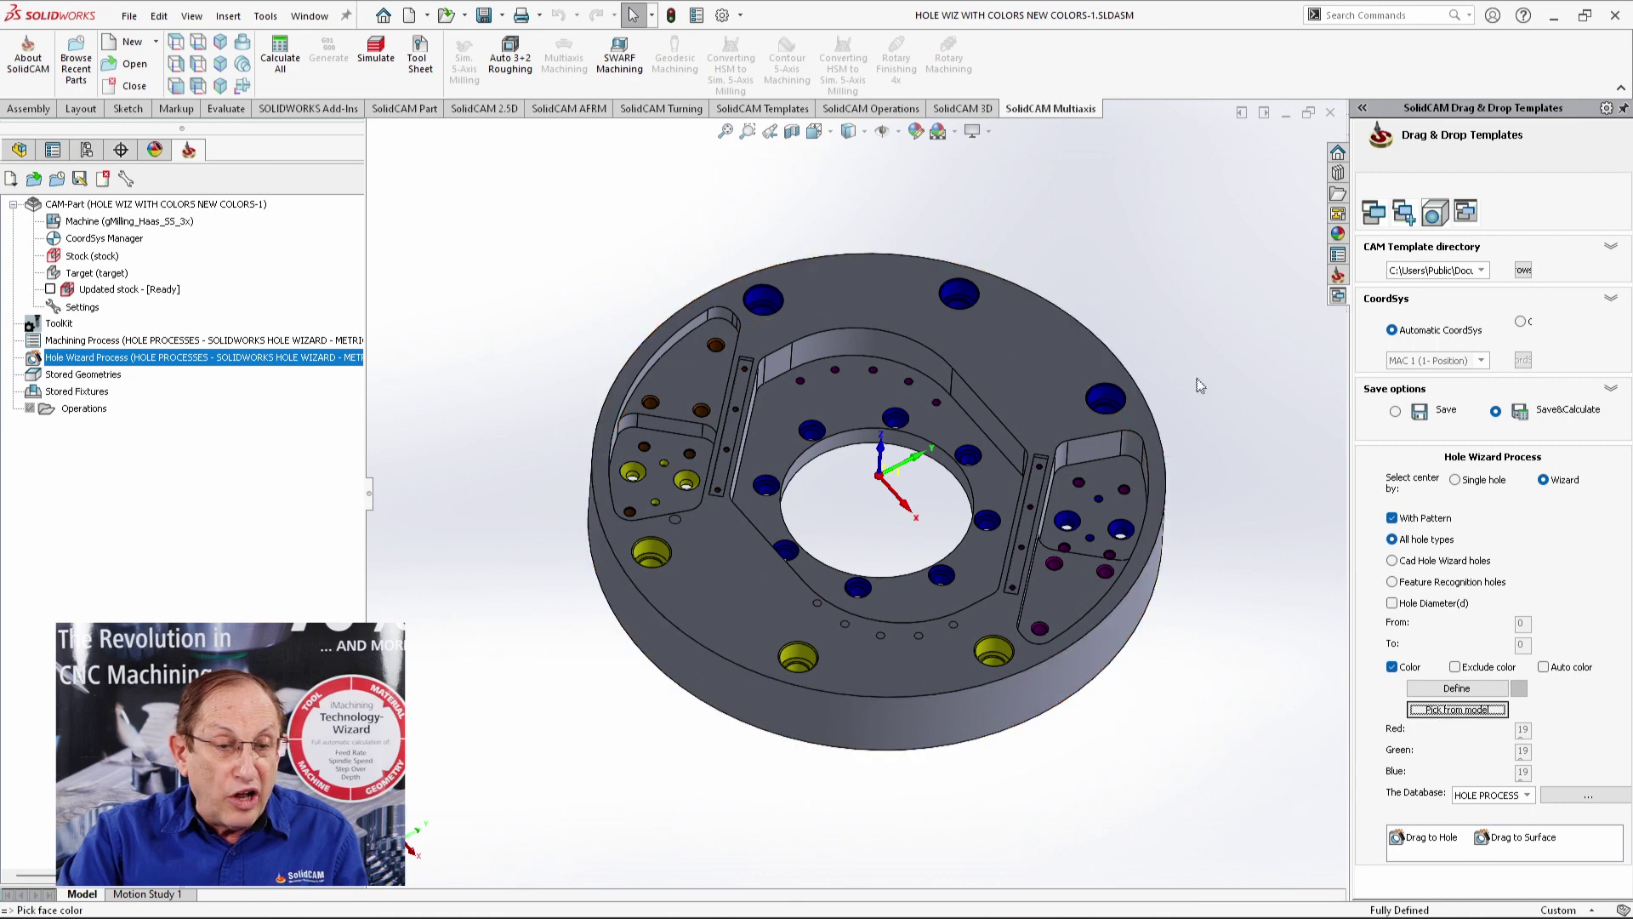
click(1105, 395)
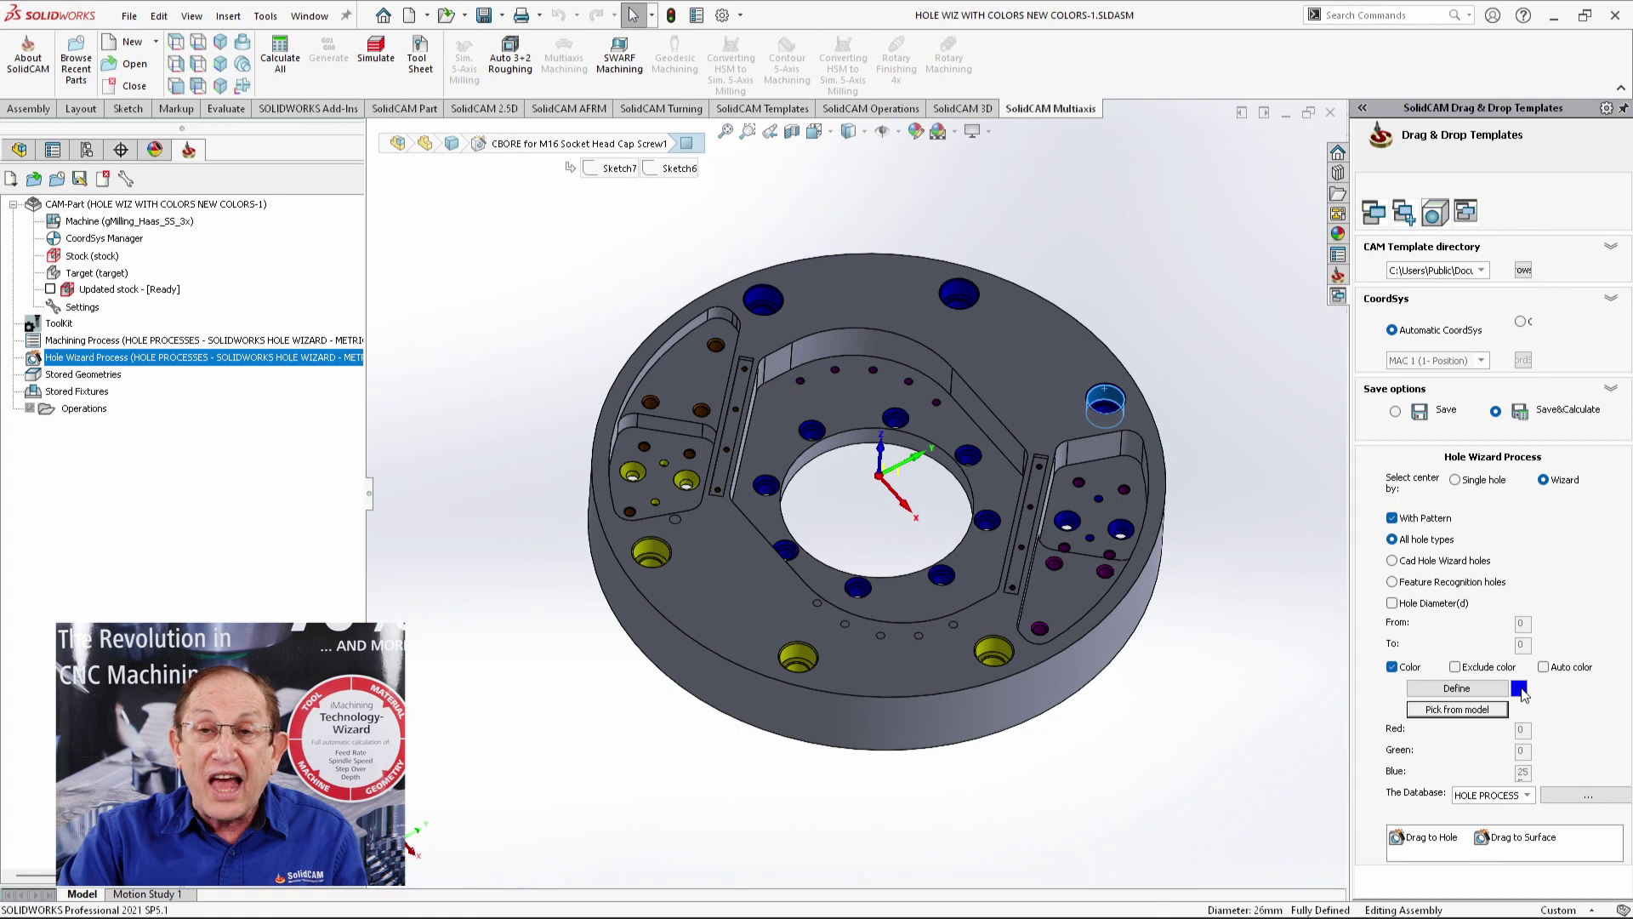
drag(1418, 846, 1004, 658)
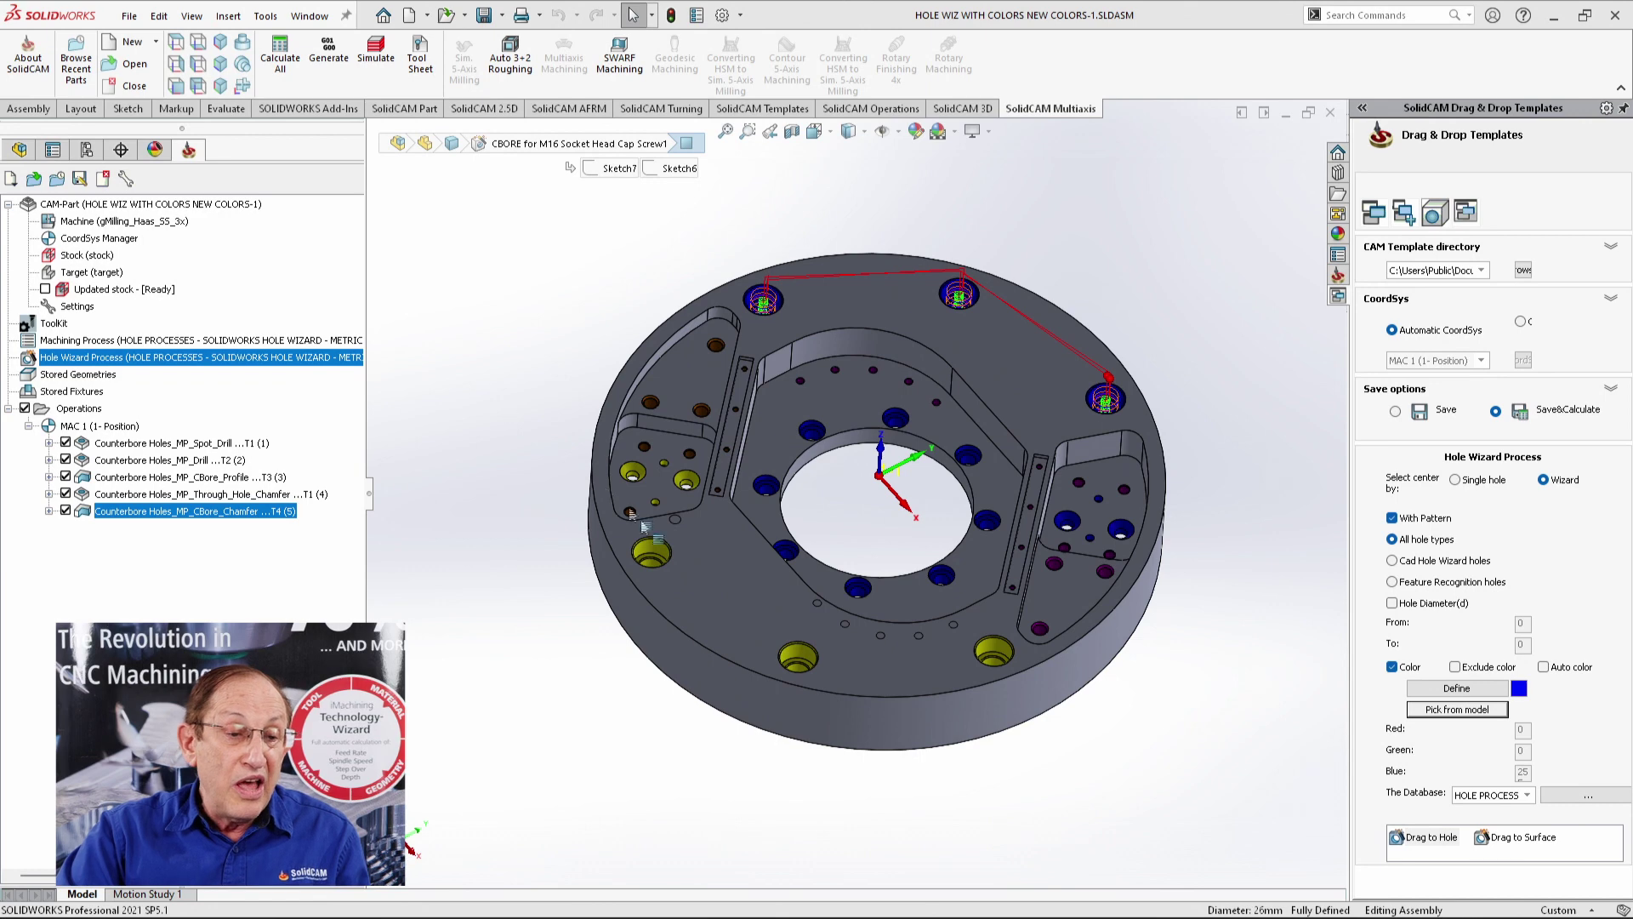
- Switch the filter colour to yellow and apply Precise Counterbore Holes to the yellow counterbored holes
click(1466, 714)
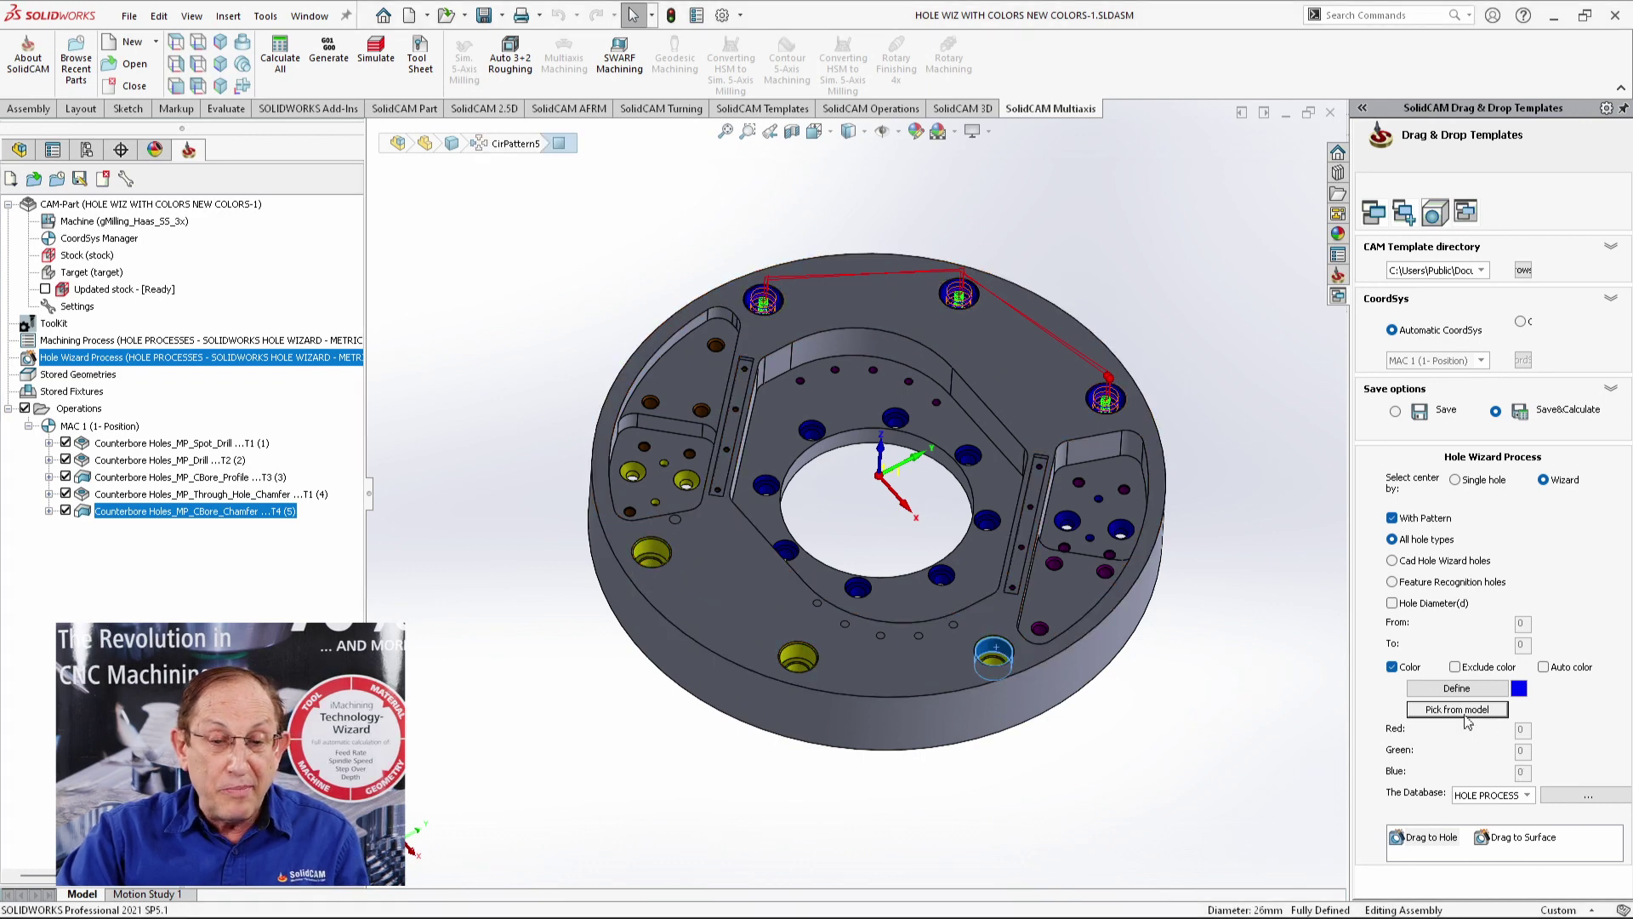
click(1000, 655)
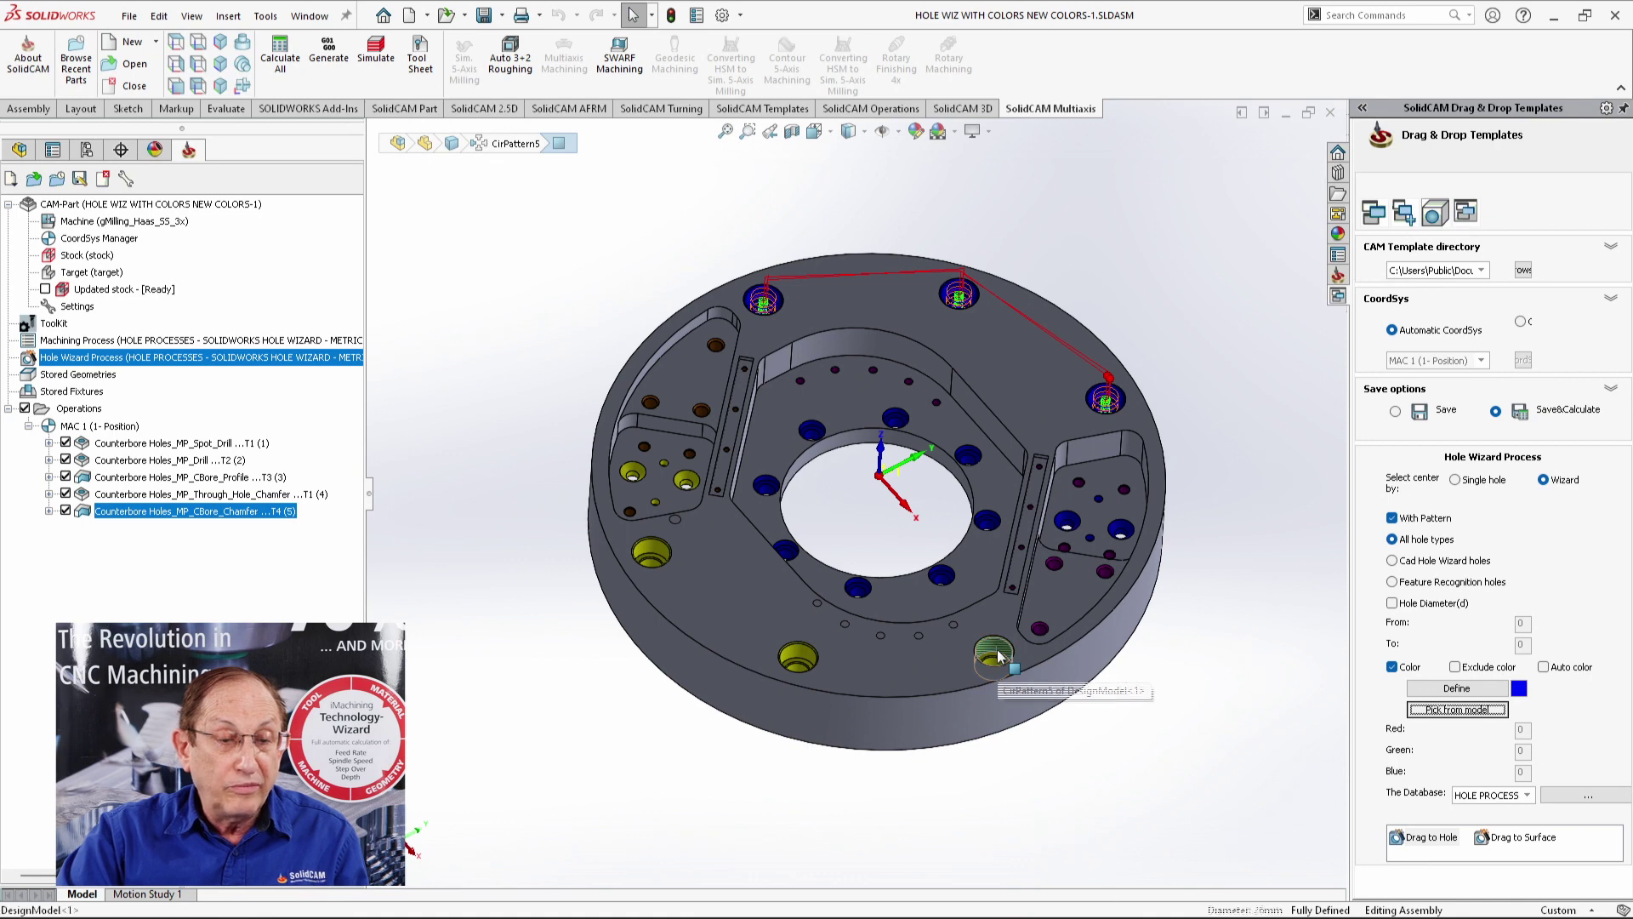
click(1399, 837)
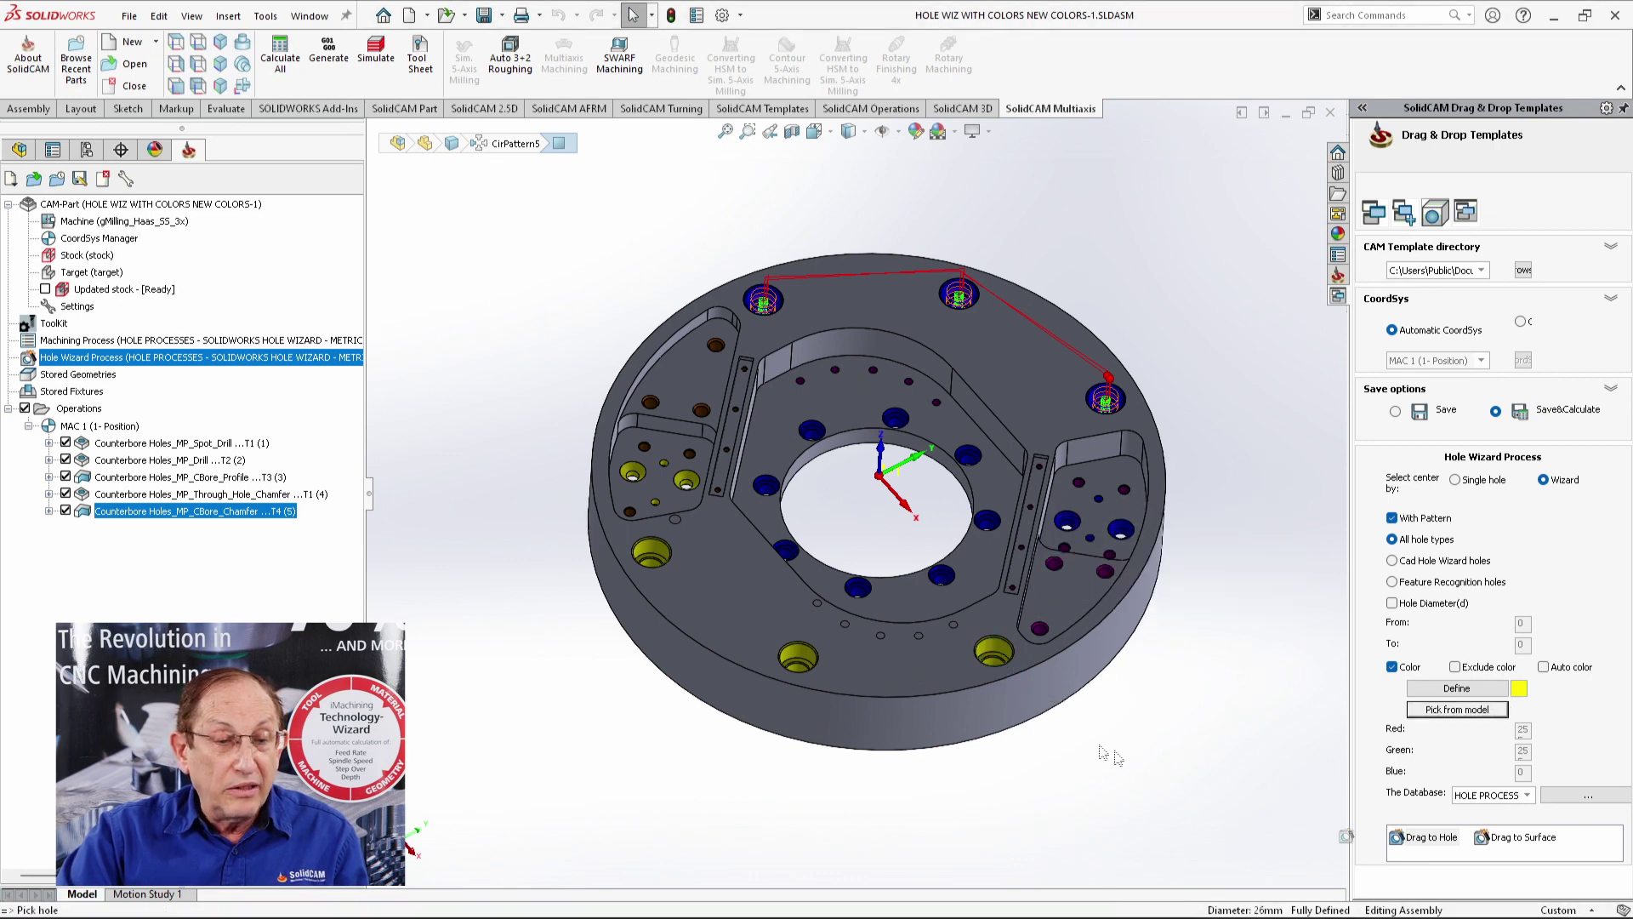
click(999, 655)
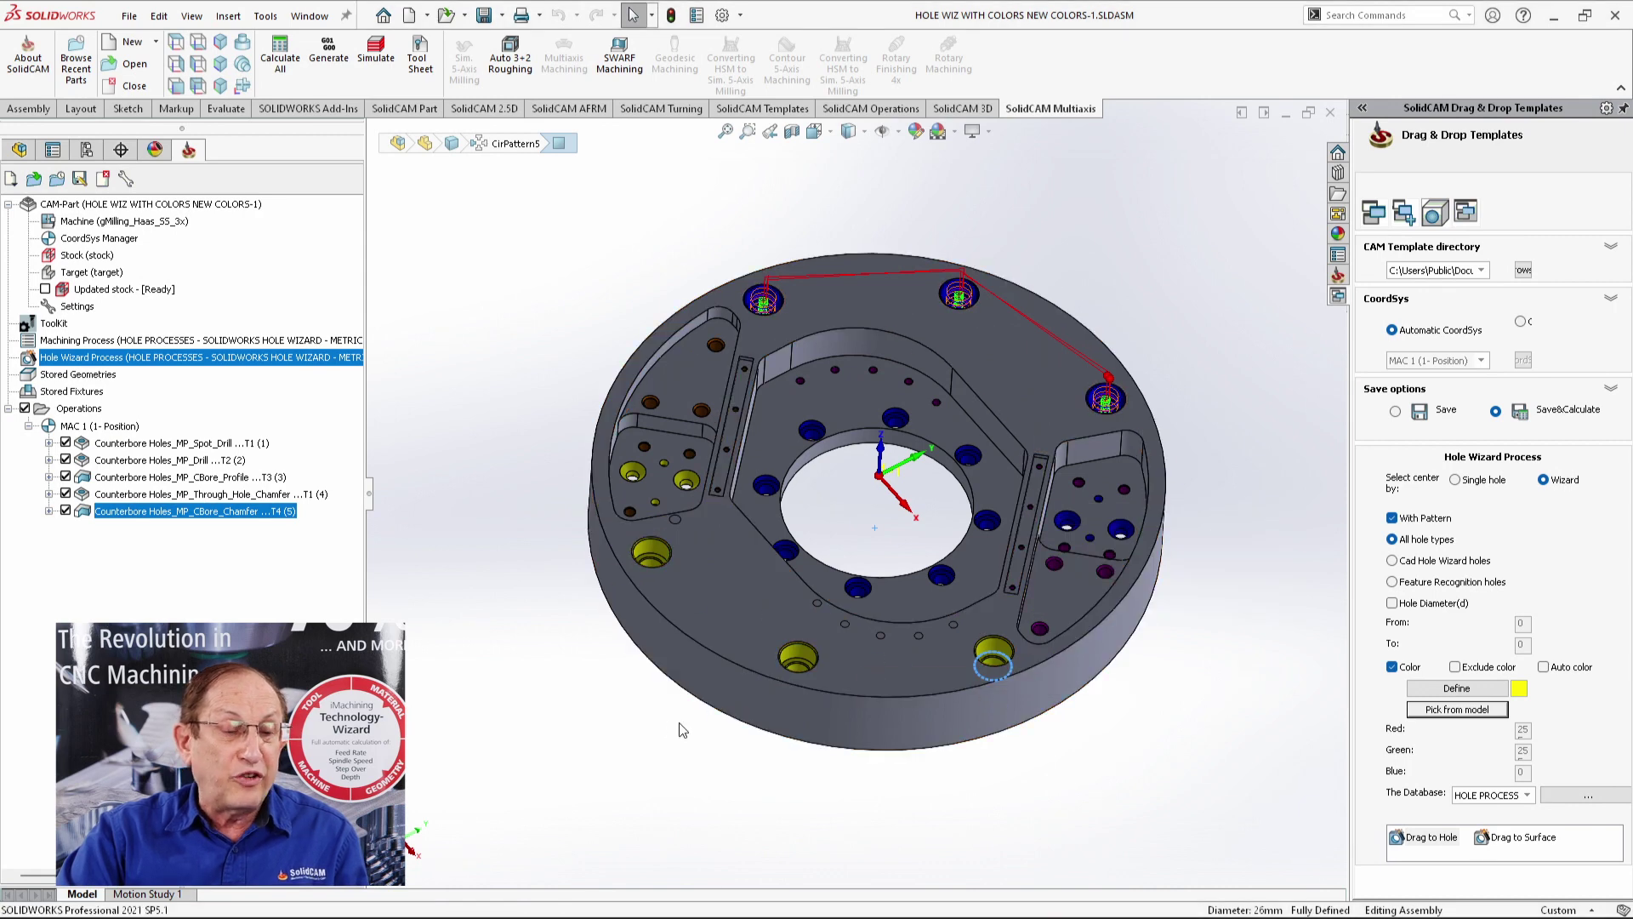
click(1399, 838)
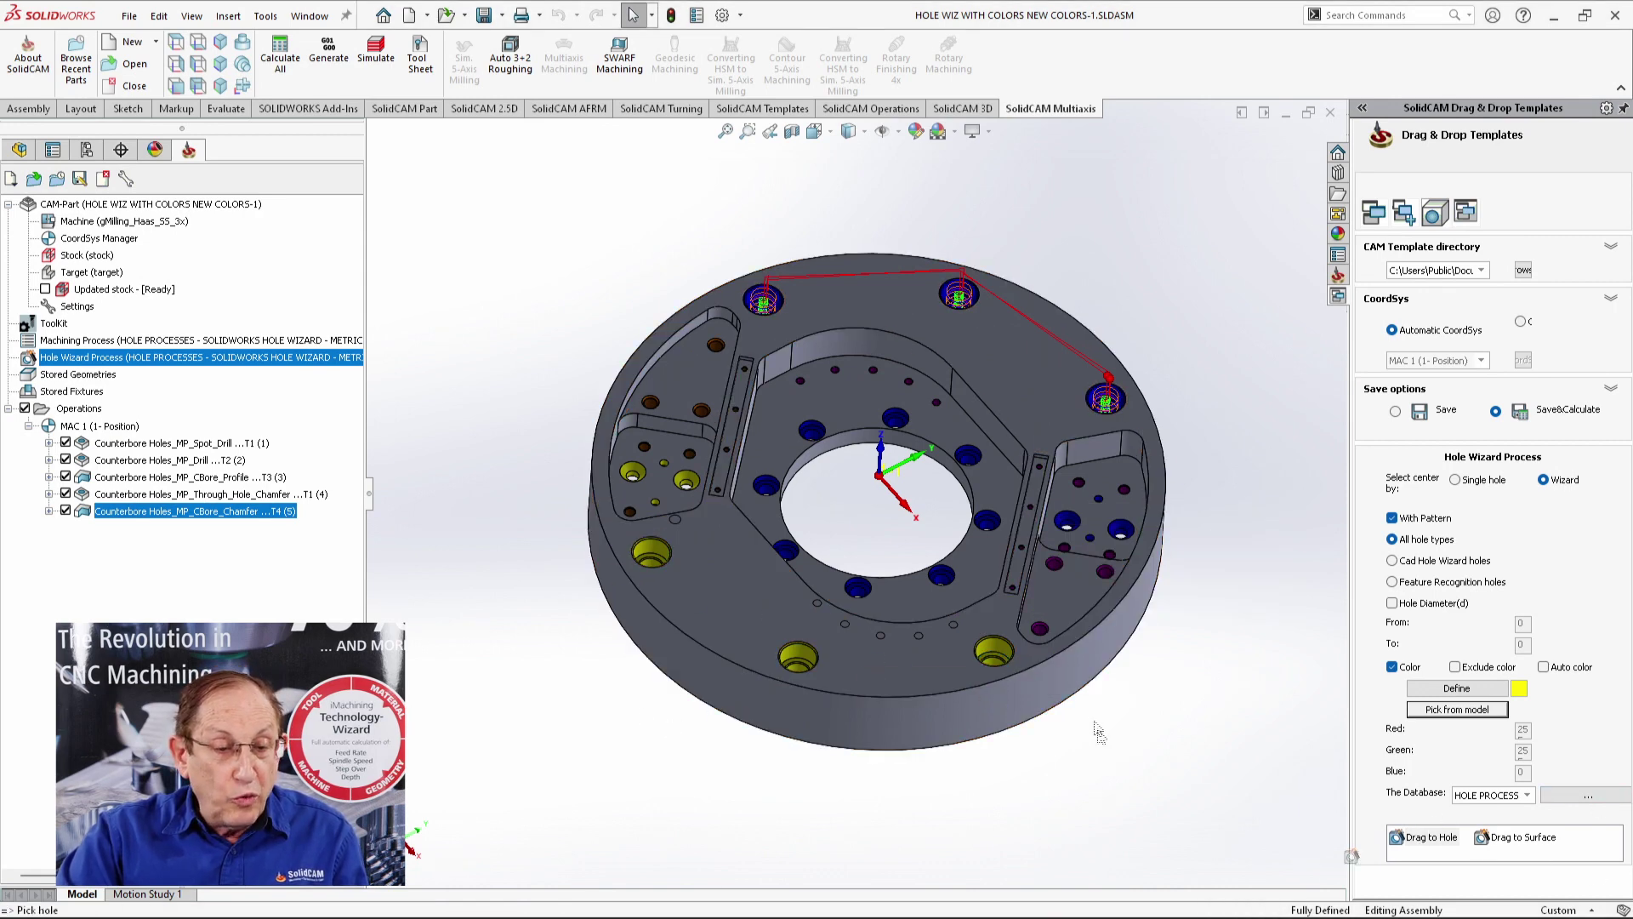
click(1000, 655)
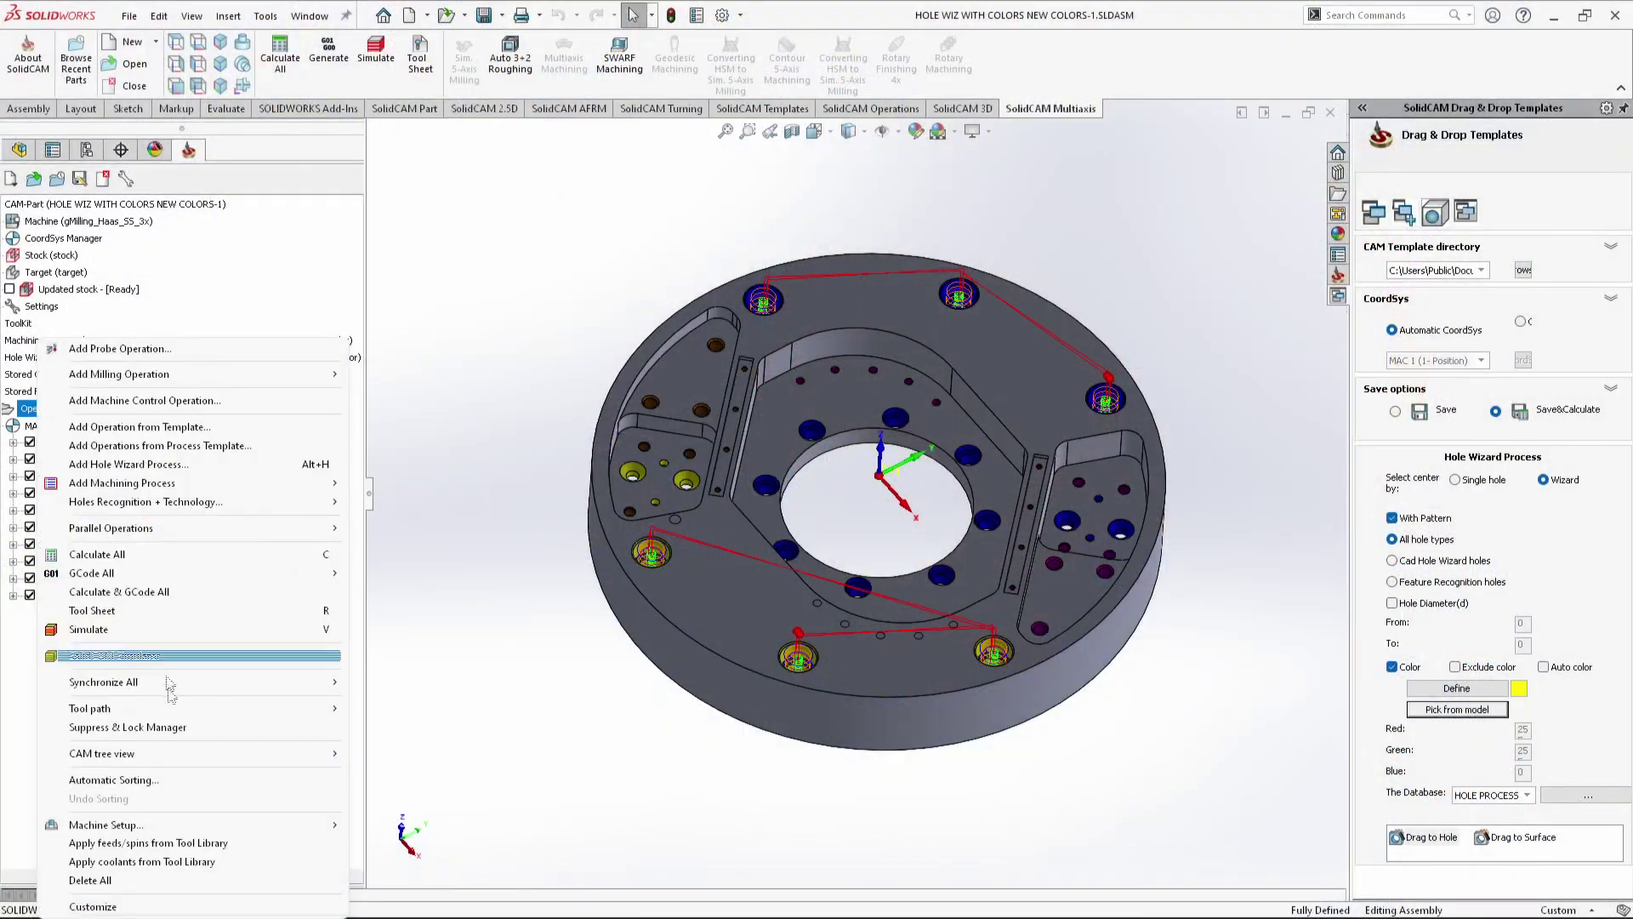
- Delete all ten operations and their toolpaths, confirming the deletion
click(90, 880)
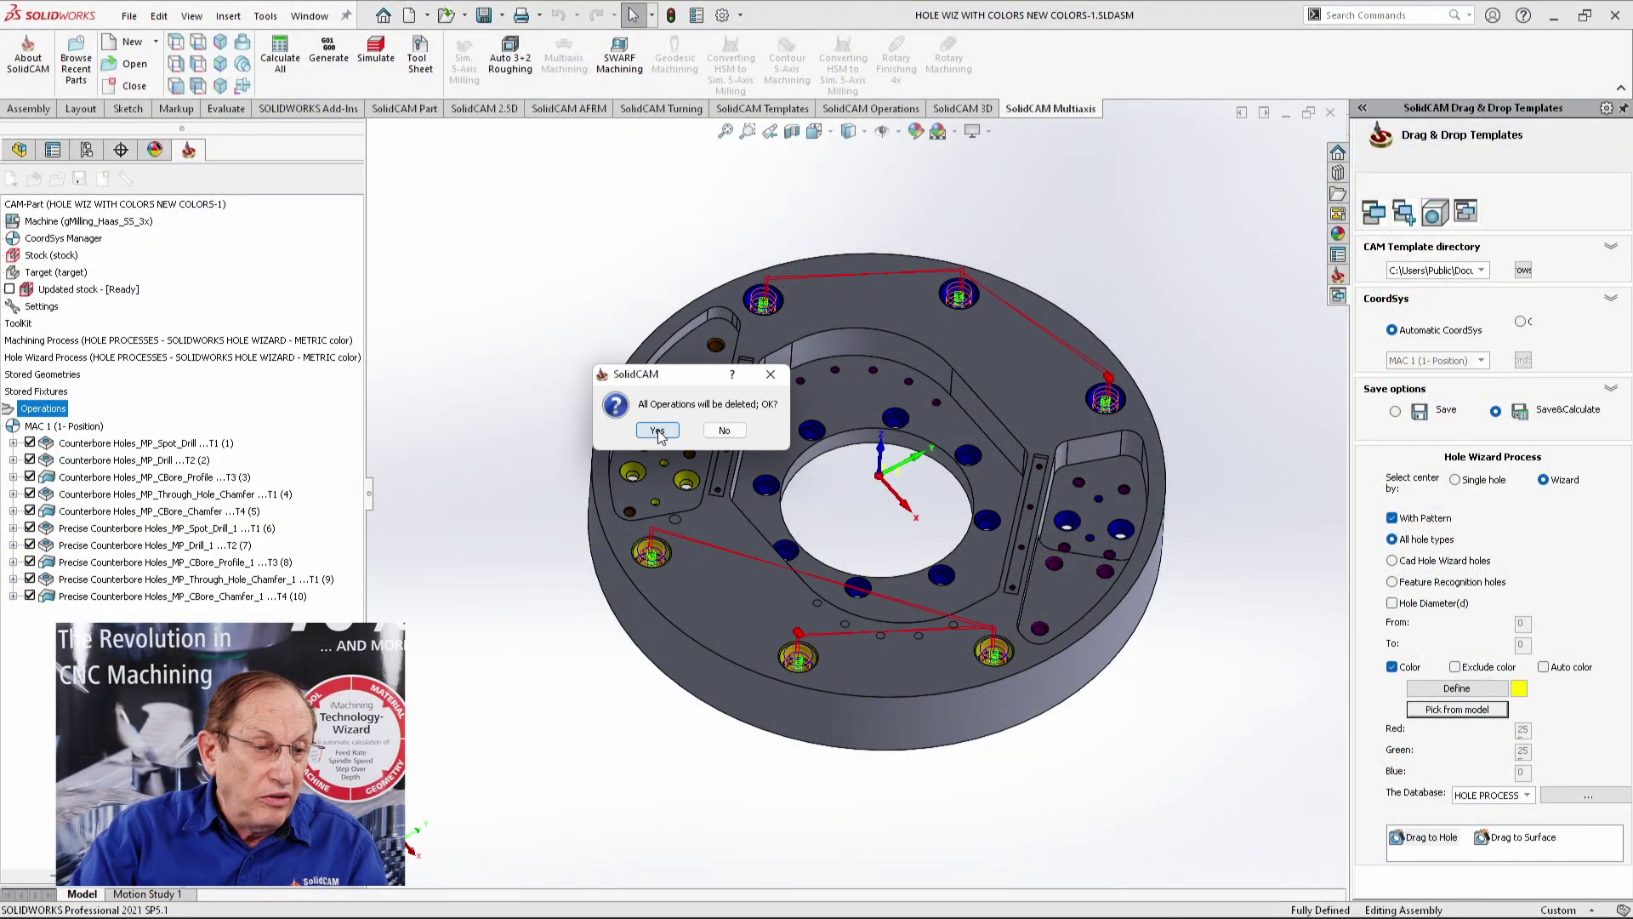
click(658, 430)
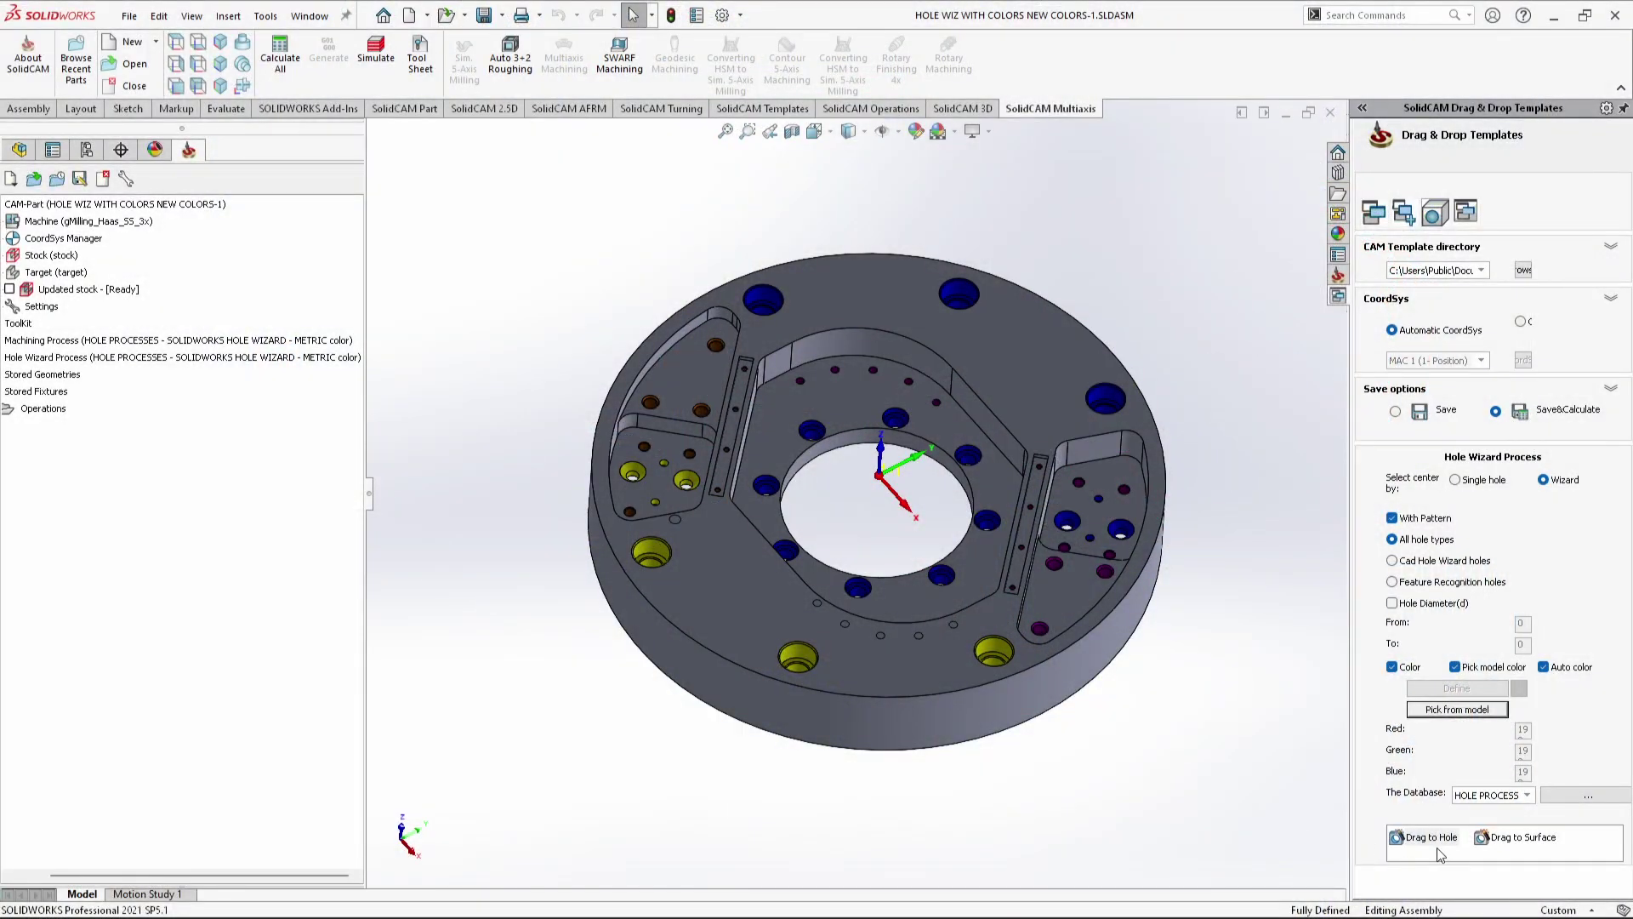
- Drop the hole template on a yellow hole to recreate the ten counterbore operations
drag(1440, 854, 996, 659)
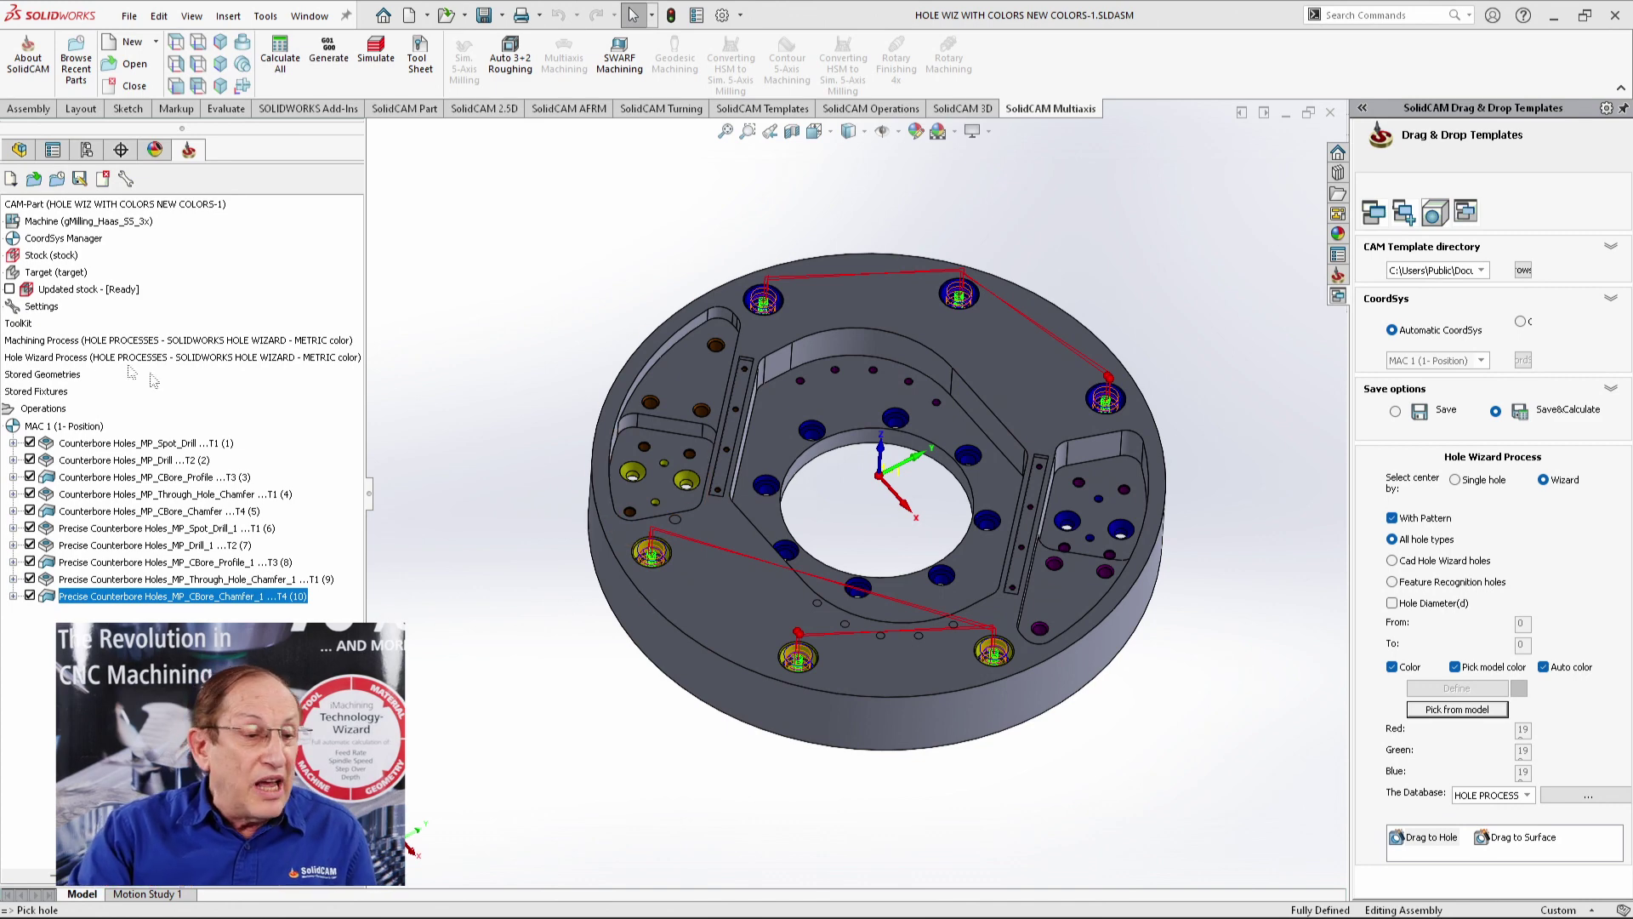
right_click(48, 414)
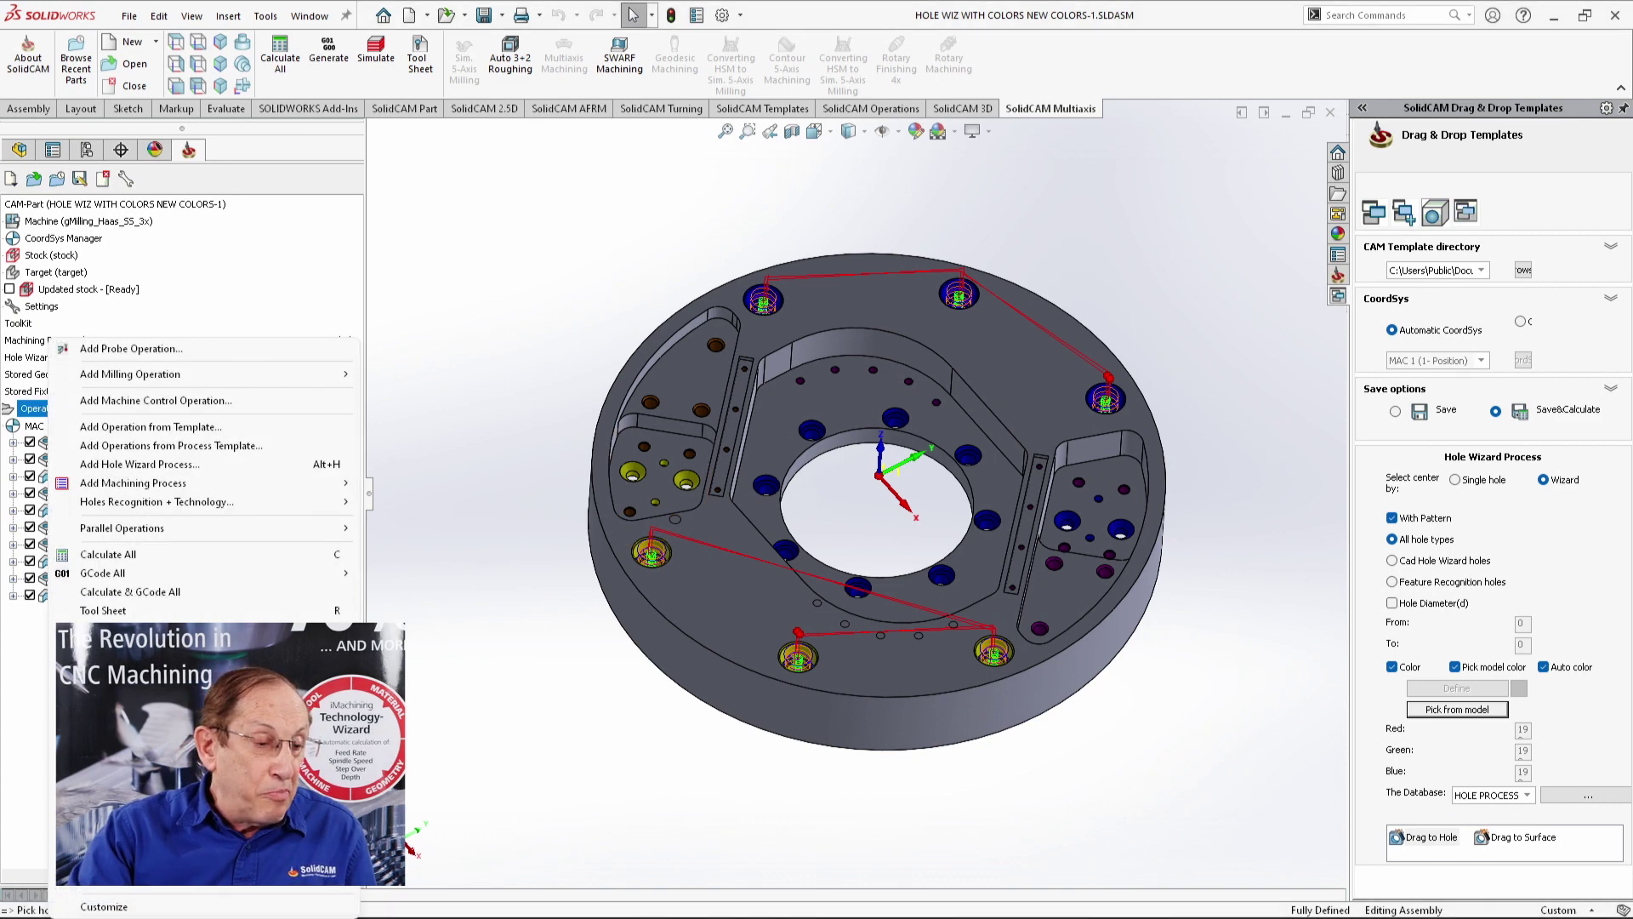
- Use Delete All on the operations list and confirm to clear every operation
click(323, 689)
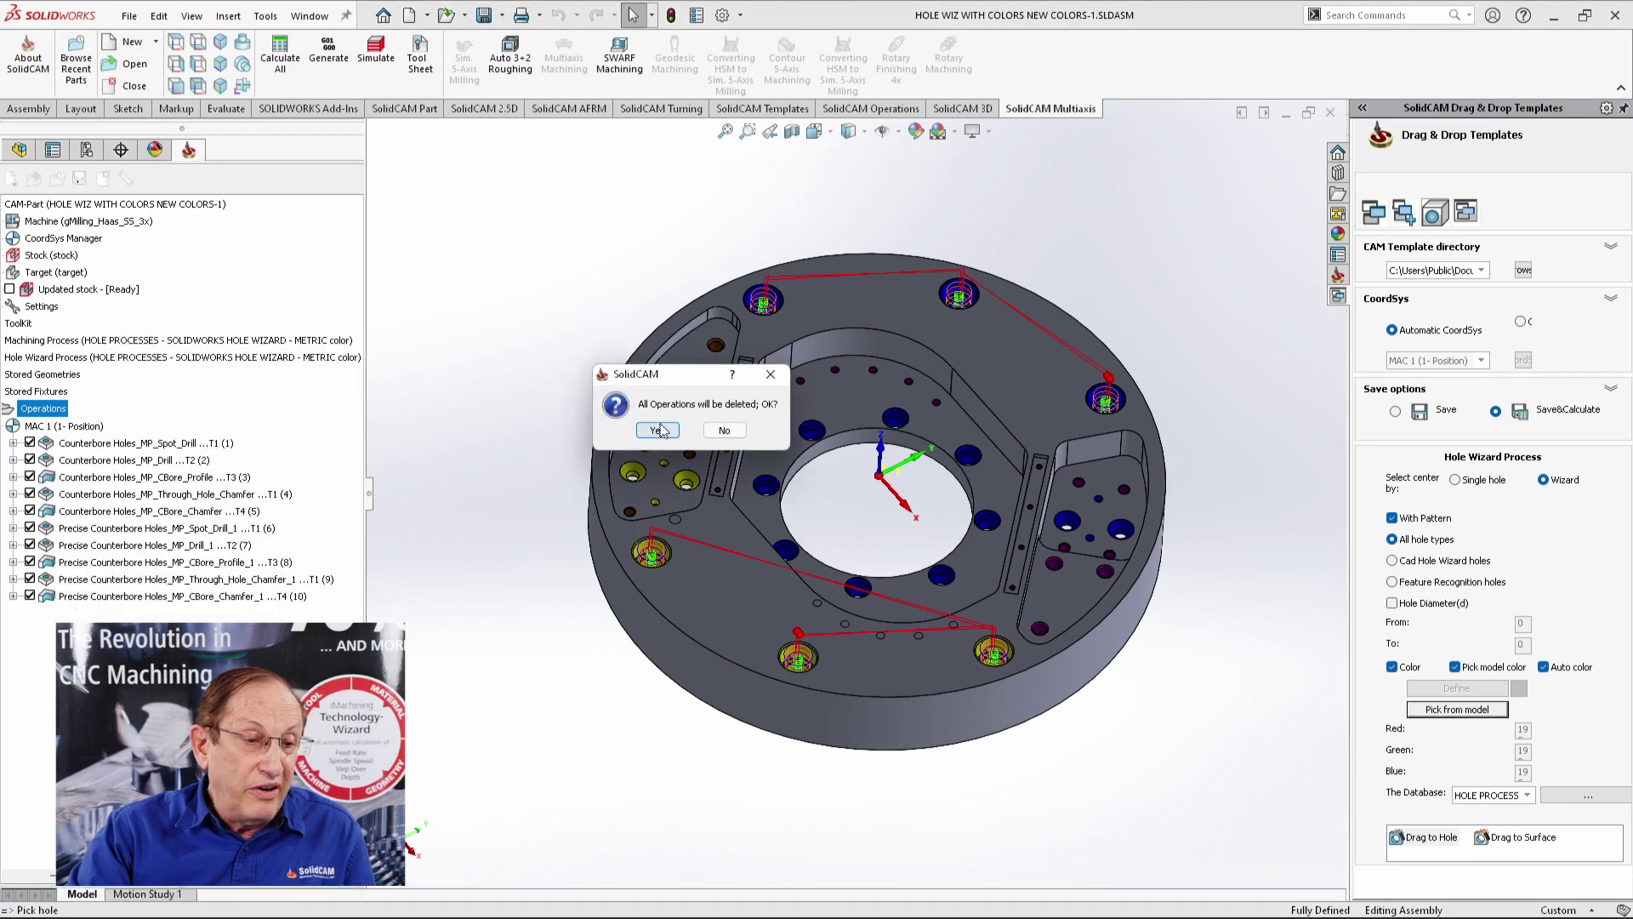
click(658, 430)
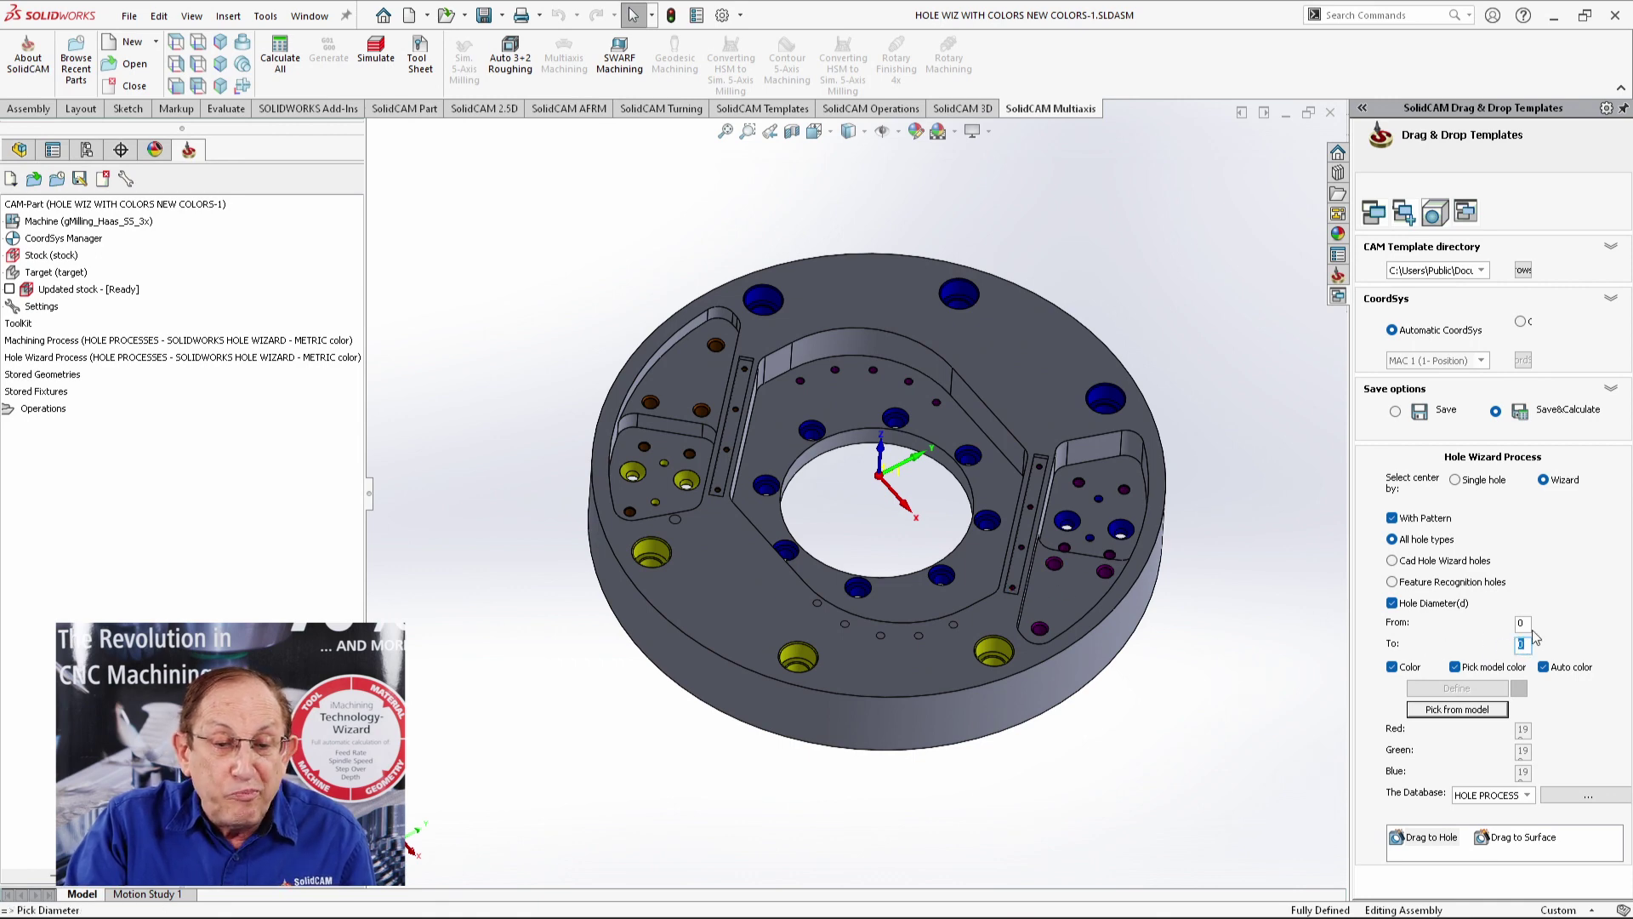
- Set the Hole Diameter limit to 28 from a hole and recognise holes on the top face
click(976, 652)
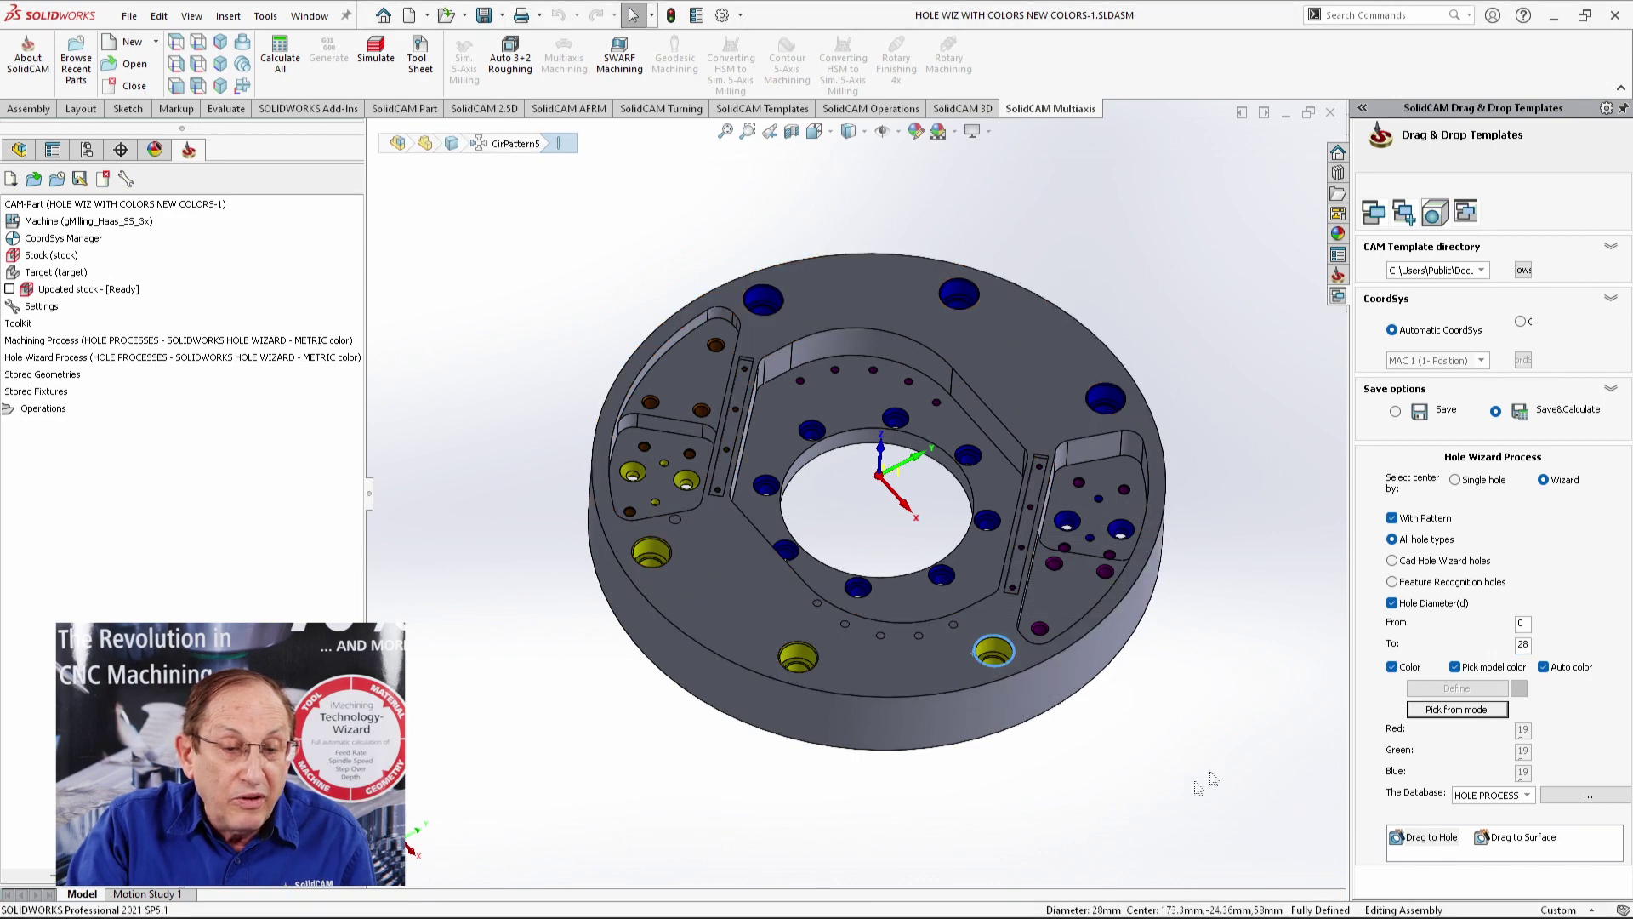
click(1084, 777)
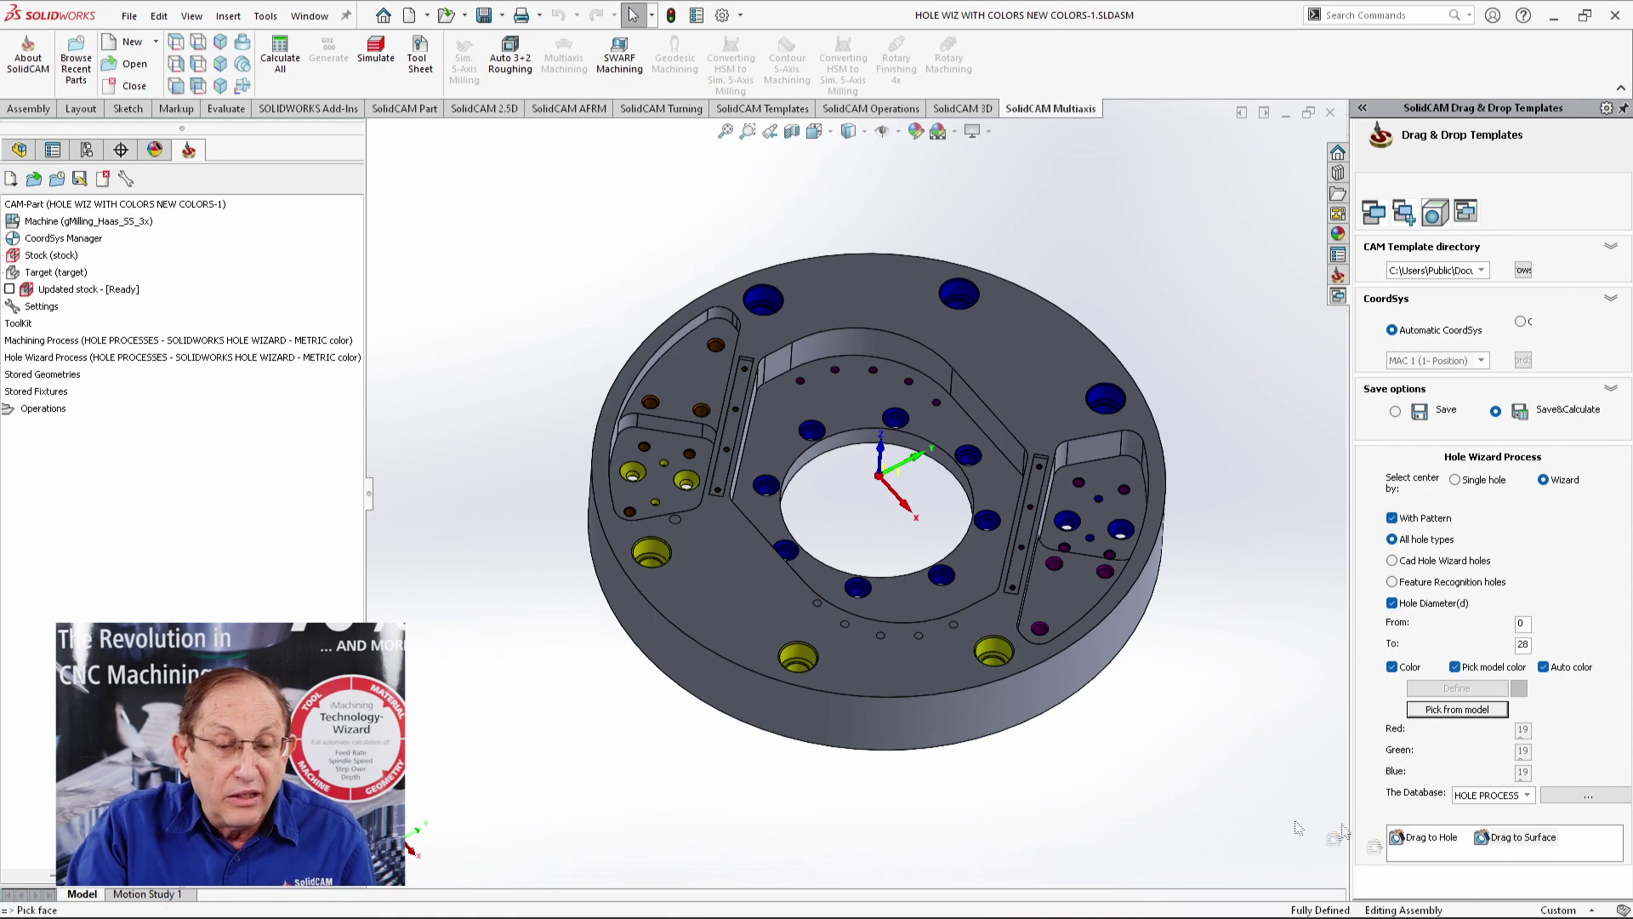
click(884, 675)
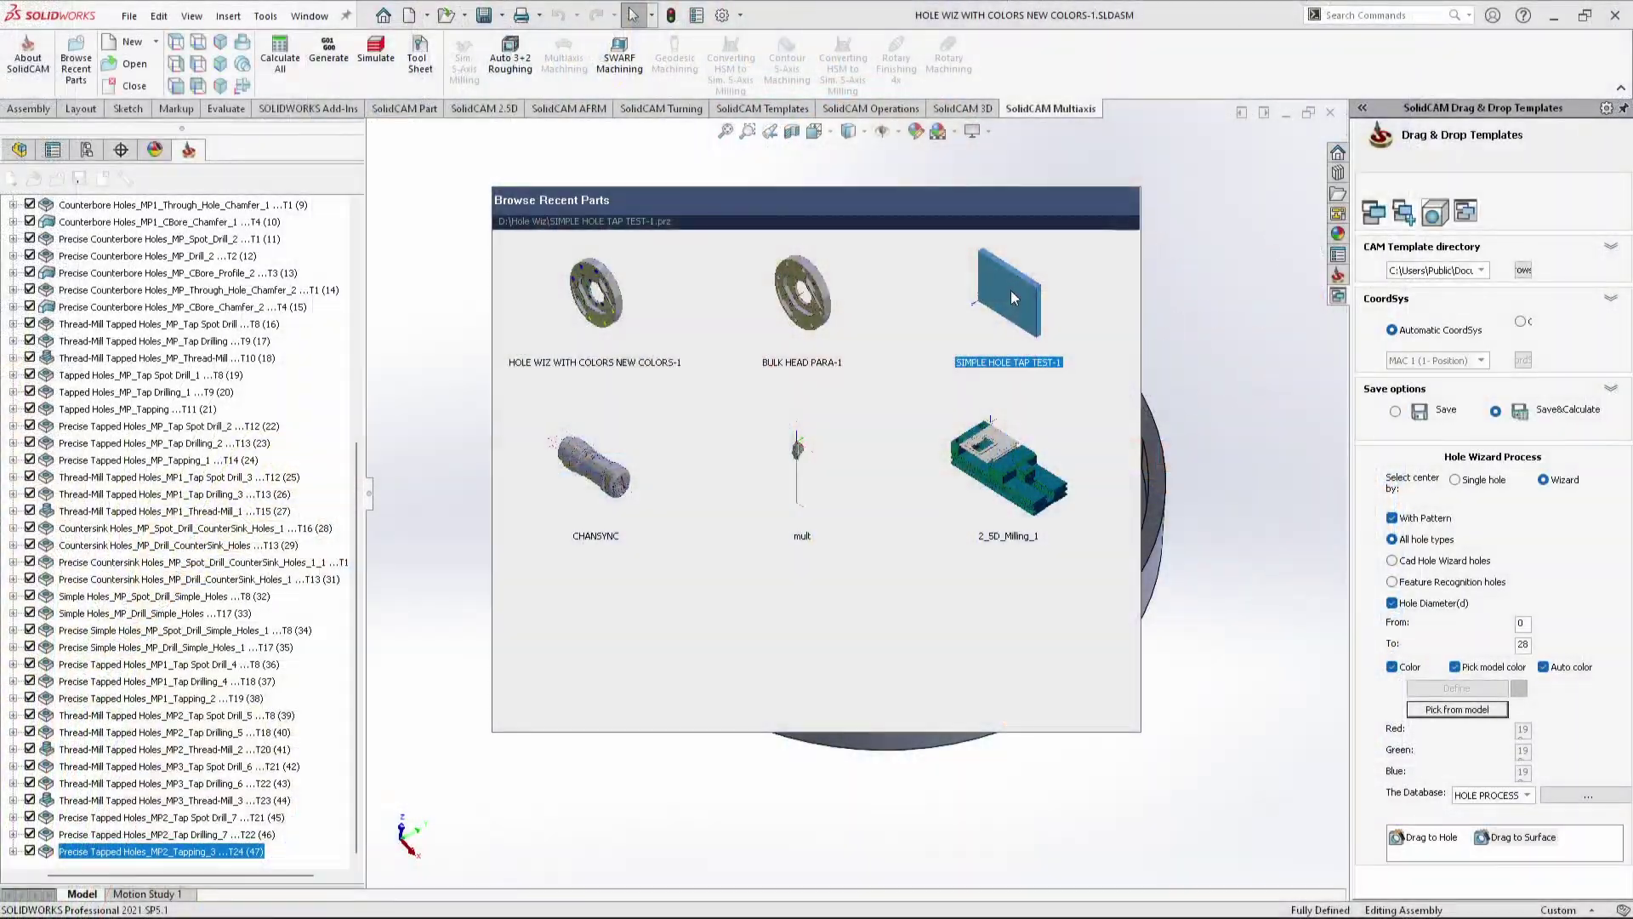
- Open SIMPLE HOLE TAP TEST-1 from the recent parts list
click(1012, 292)
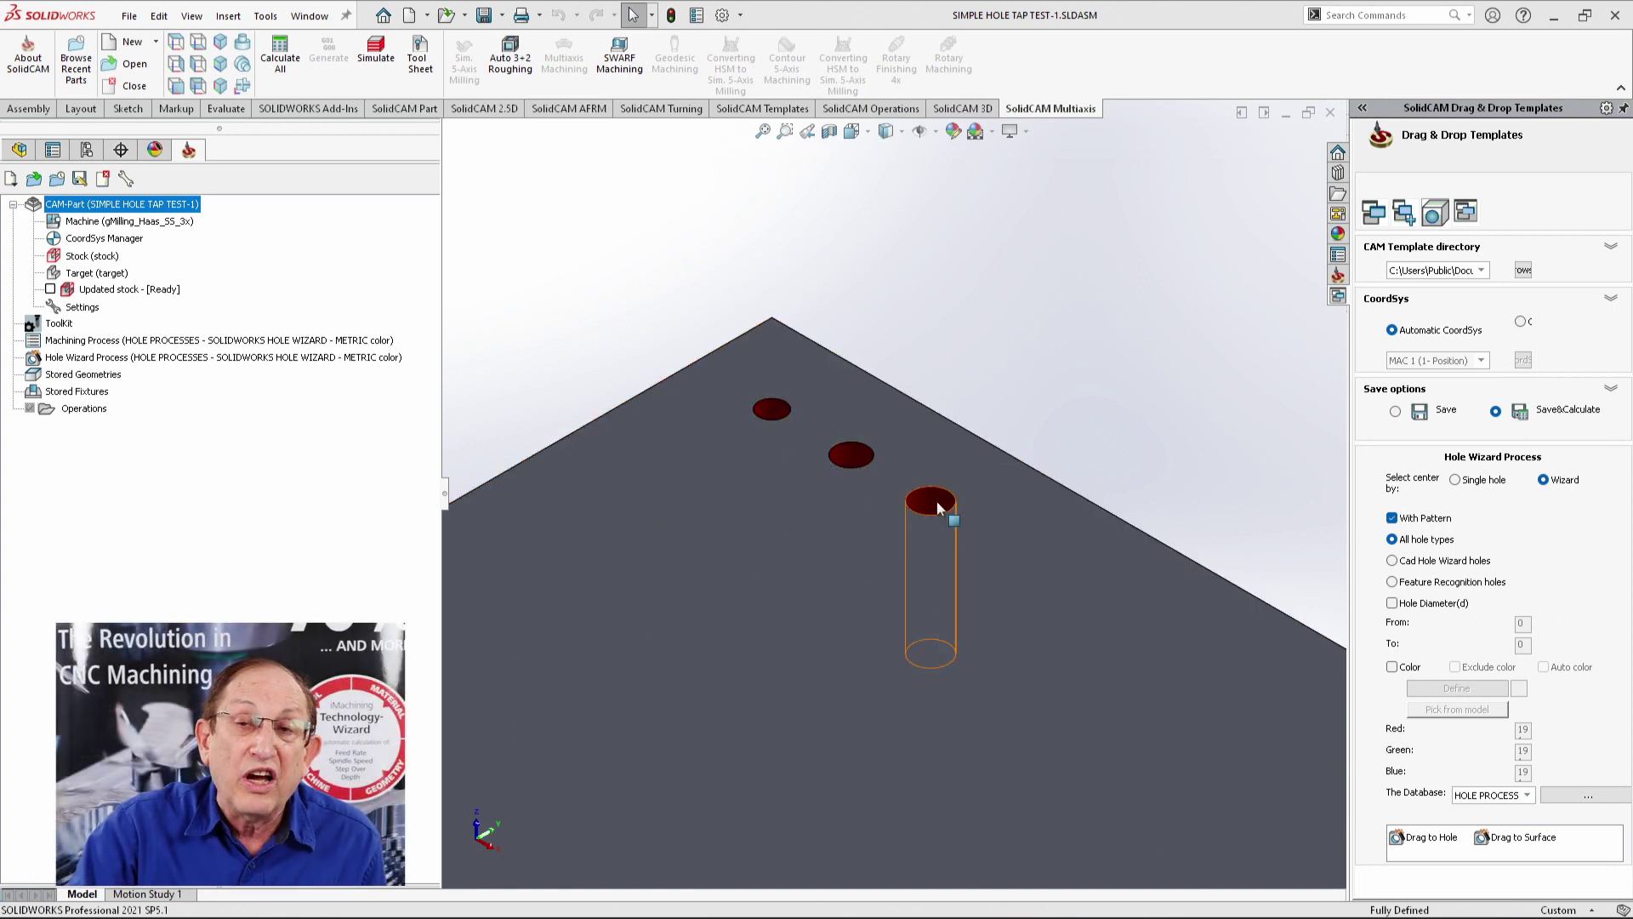
click(247, 360)
double_click(246, 364)
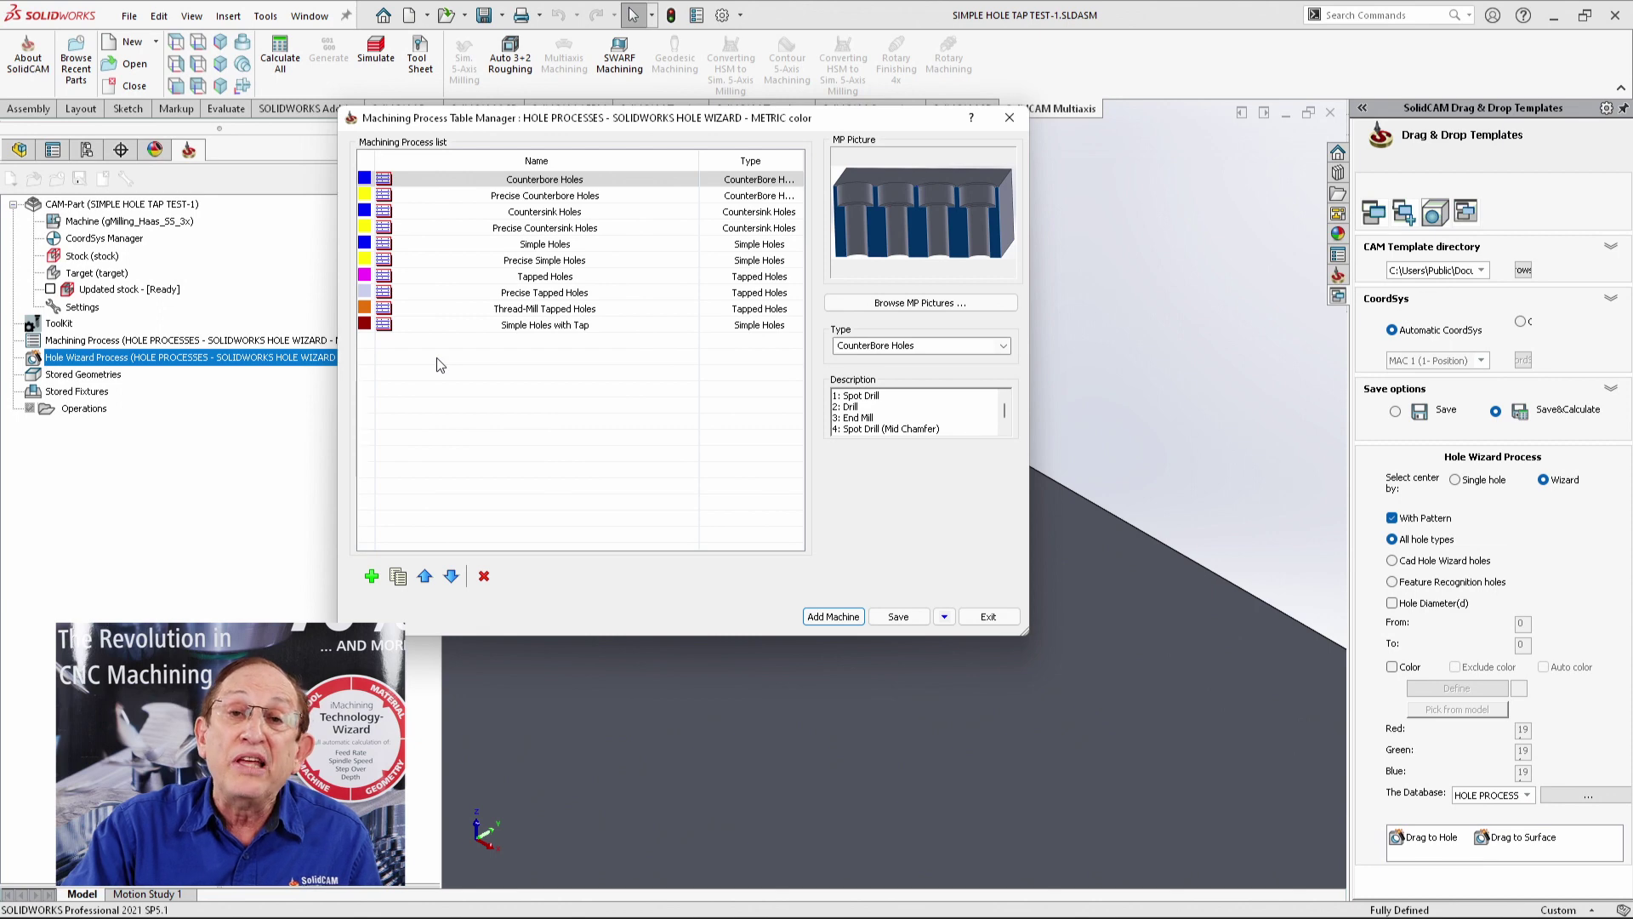
click(1012, 119)
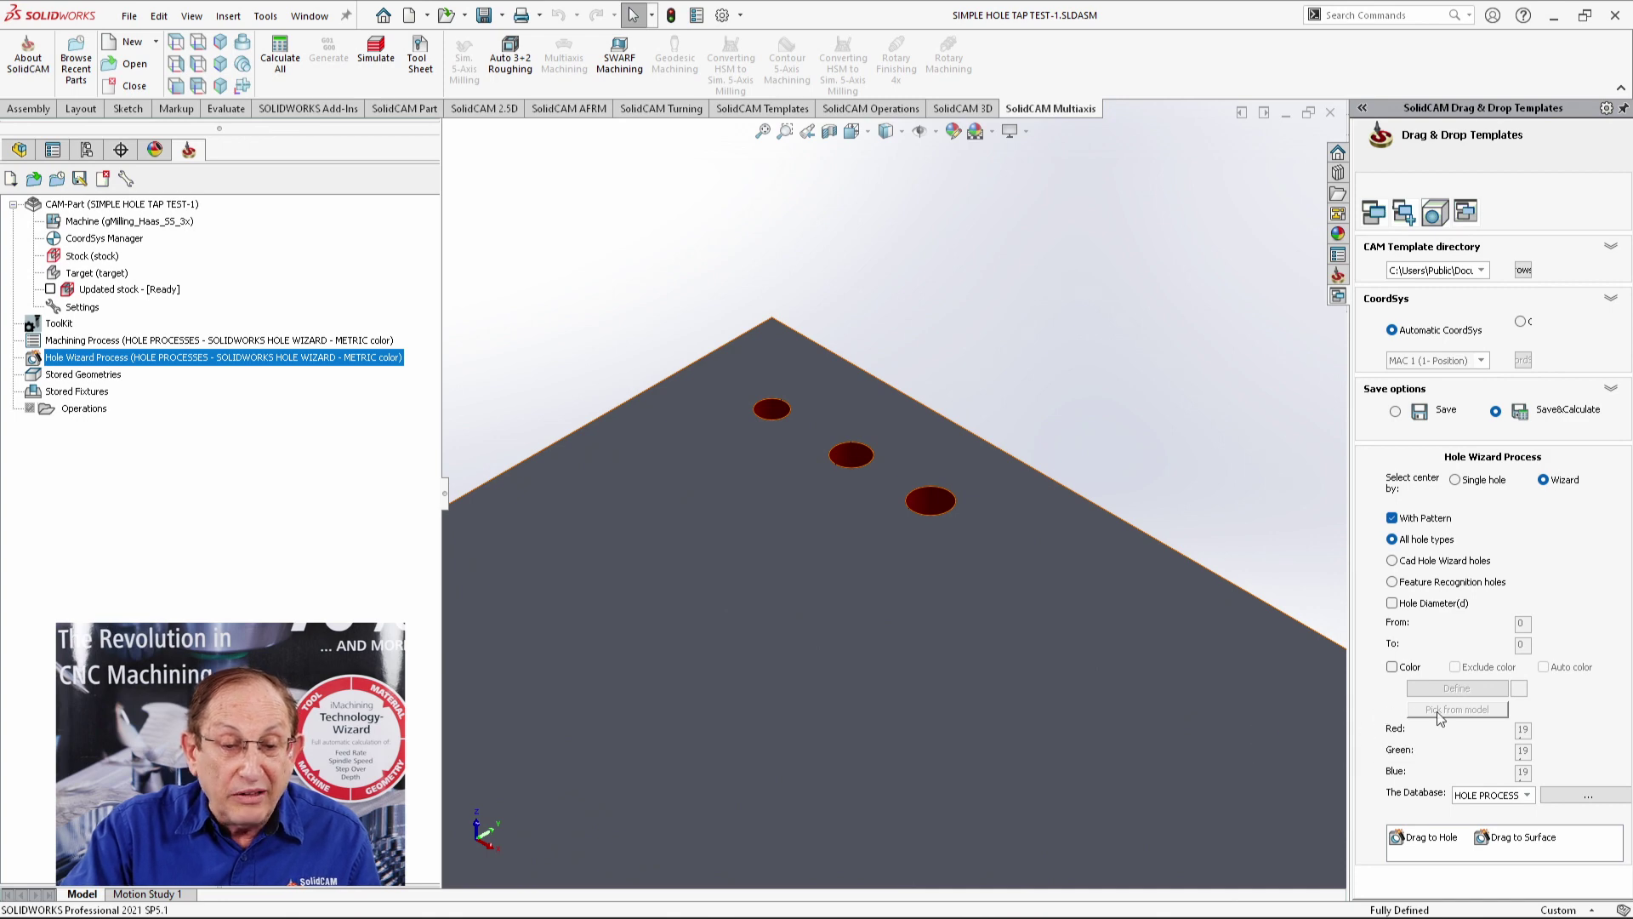
- Filter by red (16/0/0) sampled from a hole and drop the process on the block's top face
click(1393, 668)
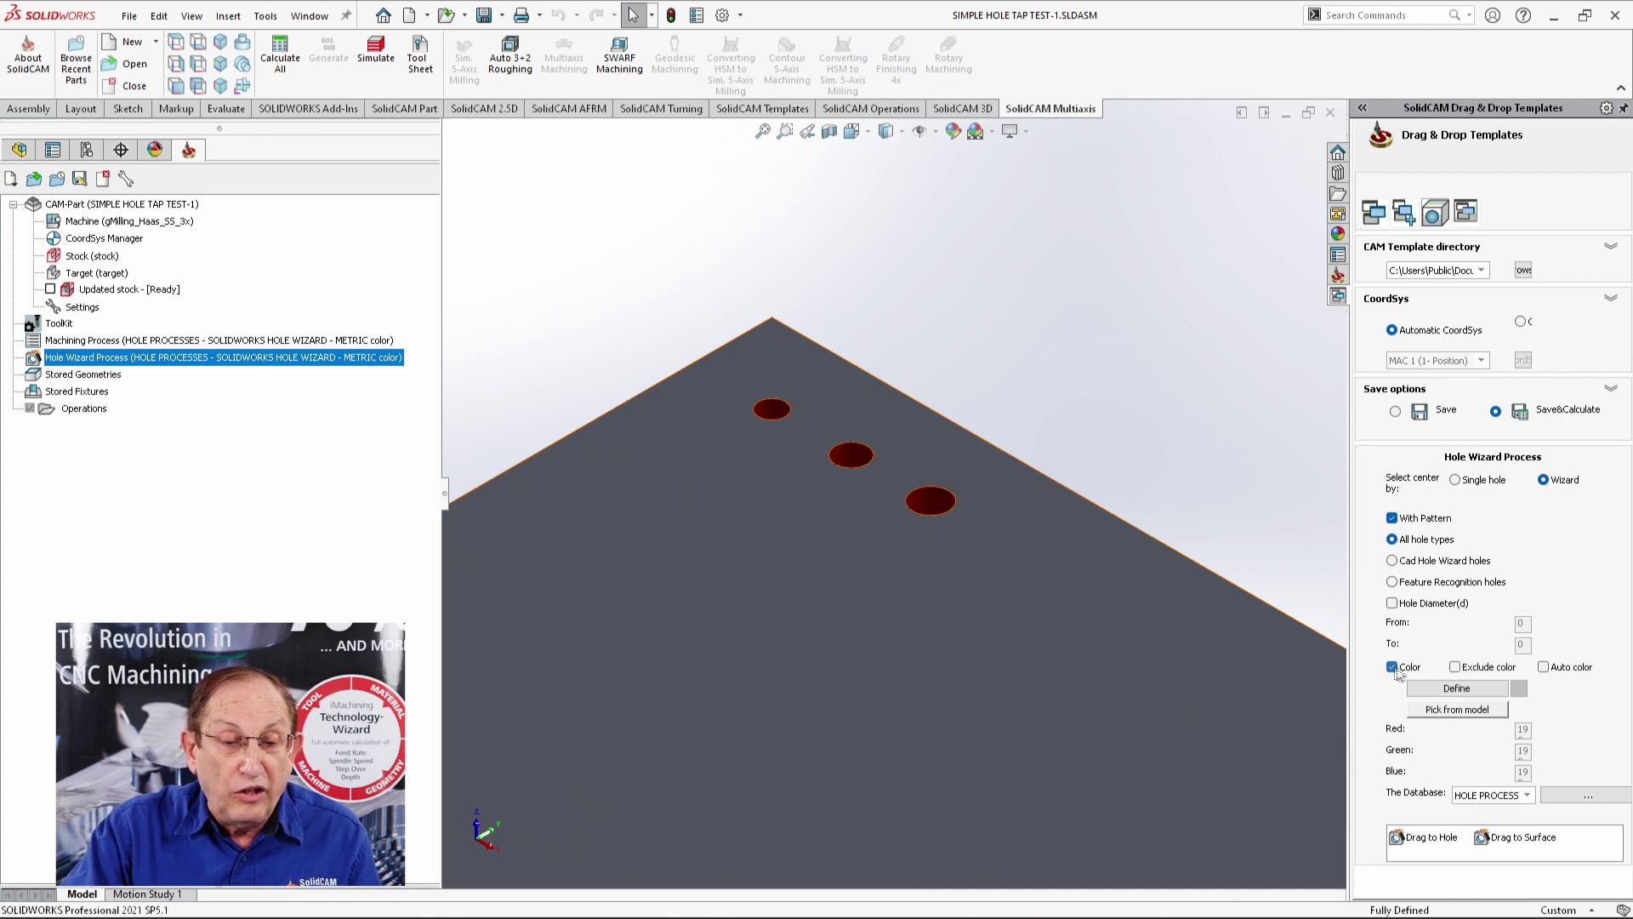
click(1453, 711)
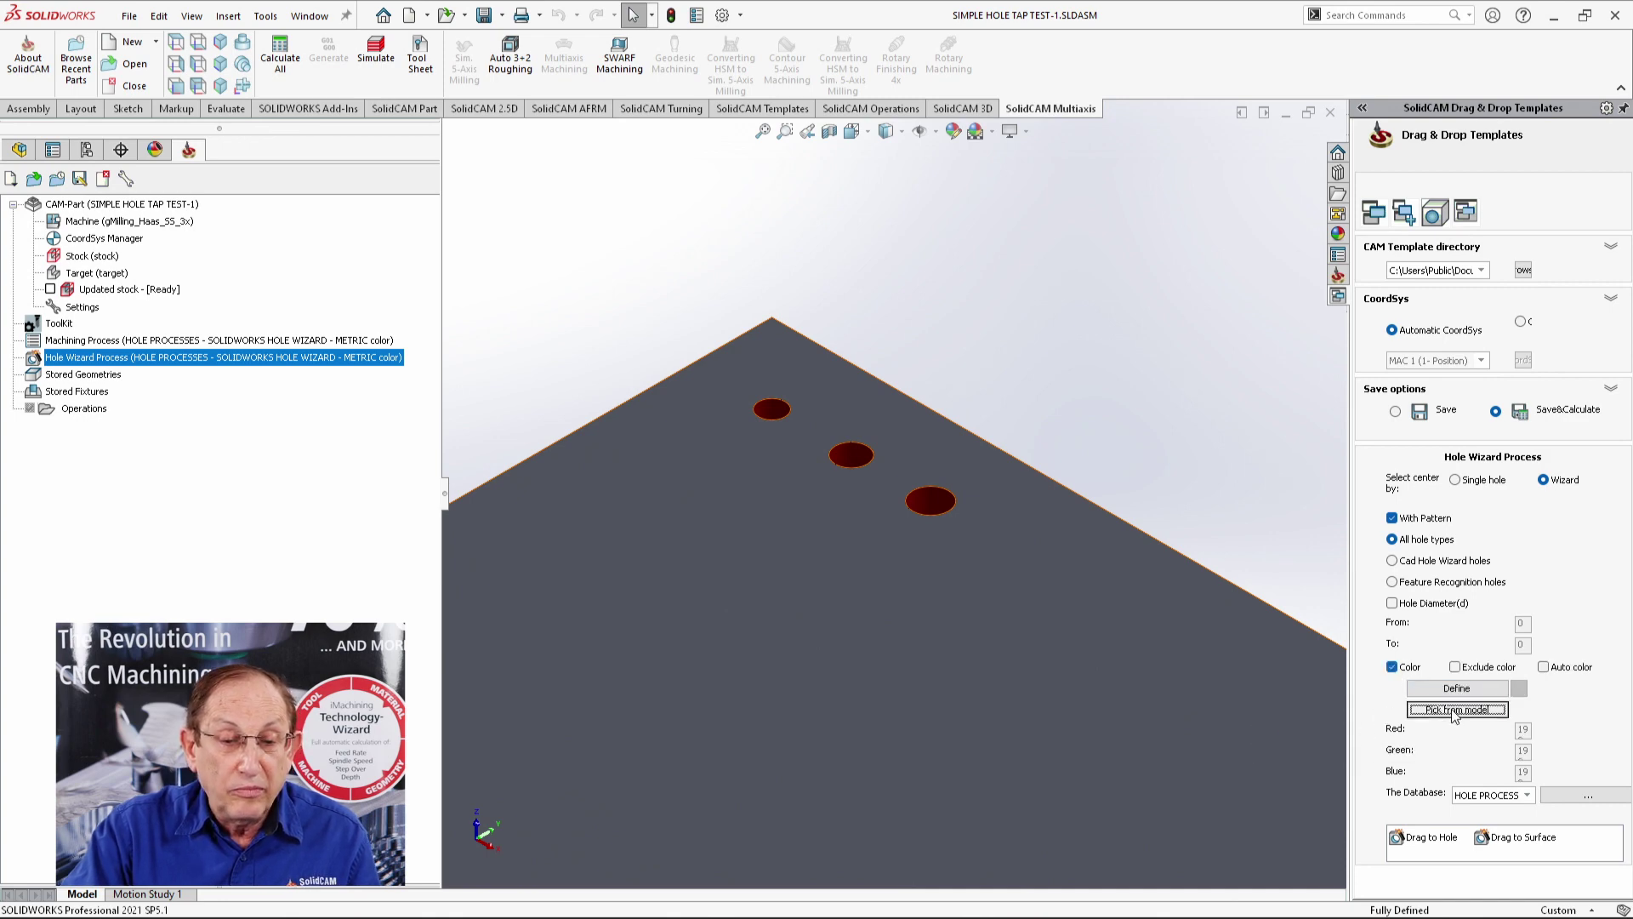
click(944, 508)
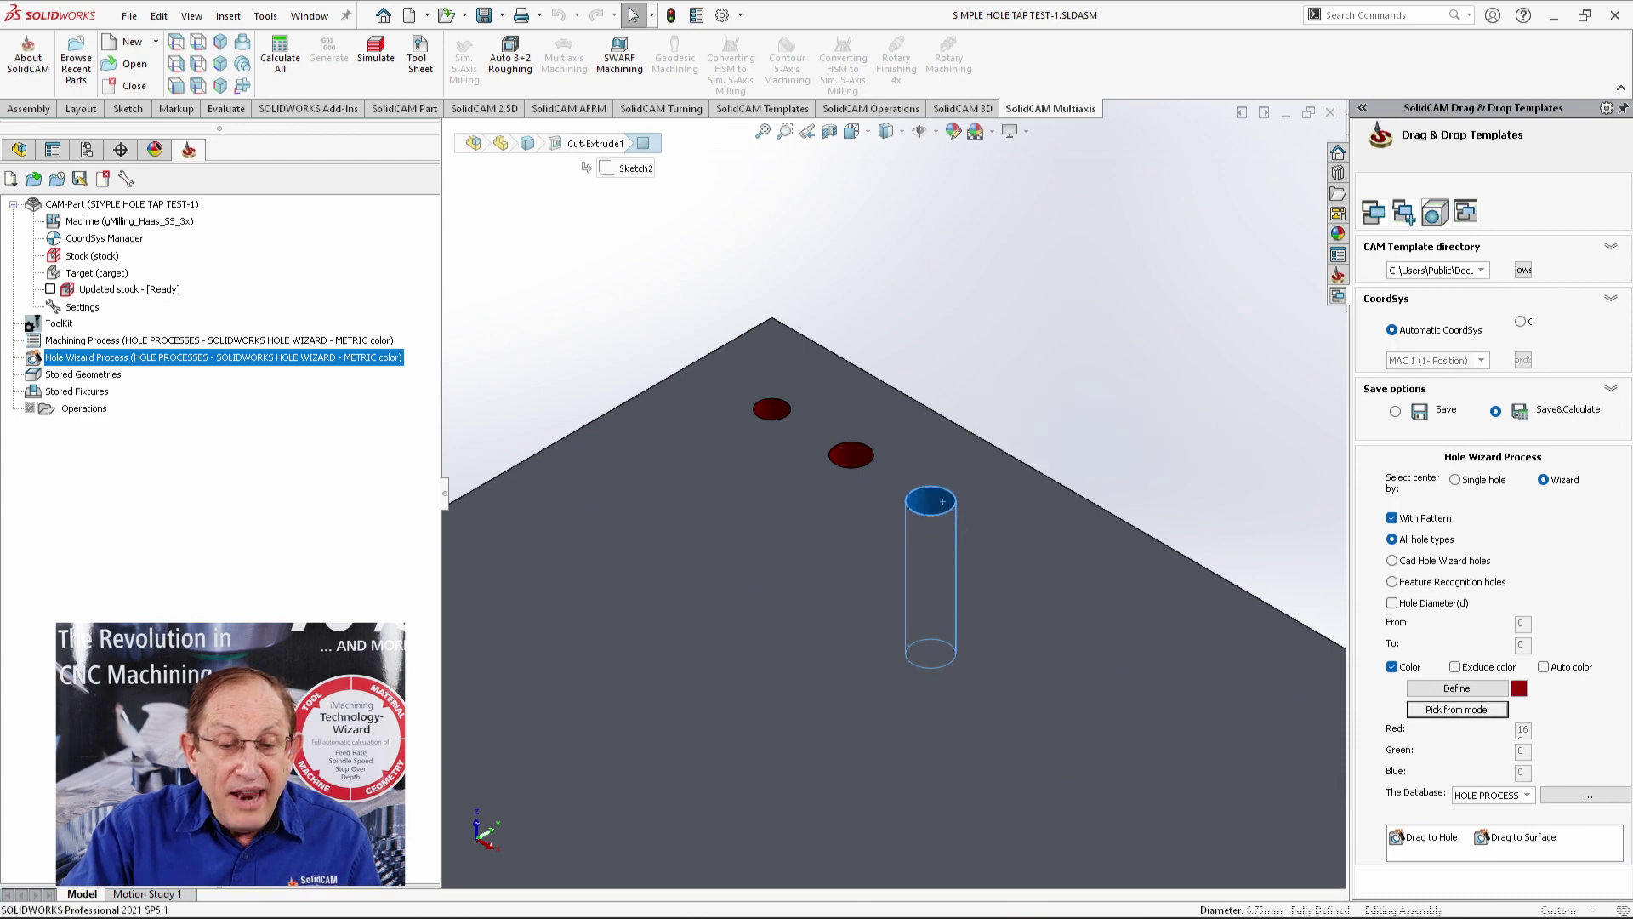
drag(1519, 838, 1073, 740)
click(1109, 249)
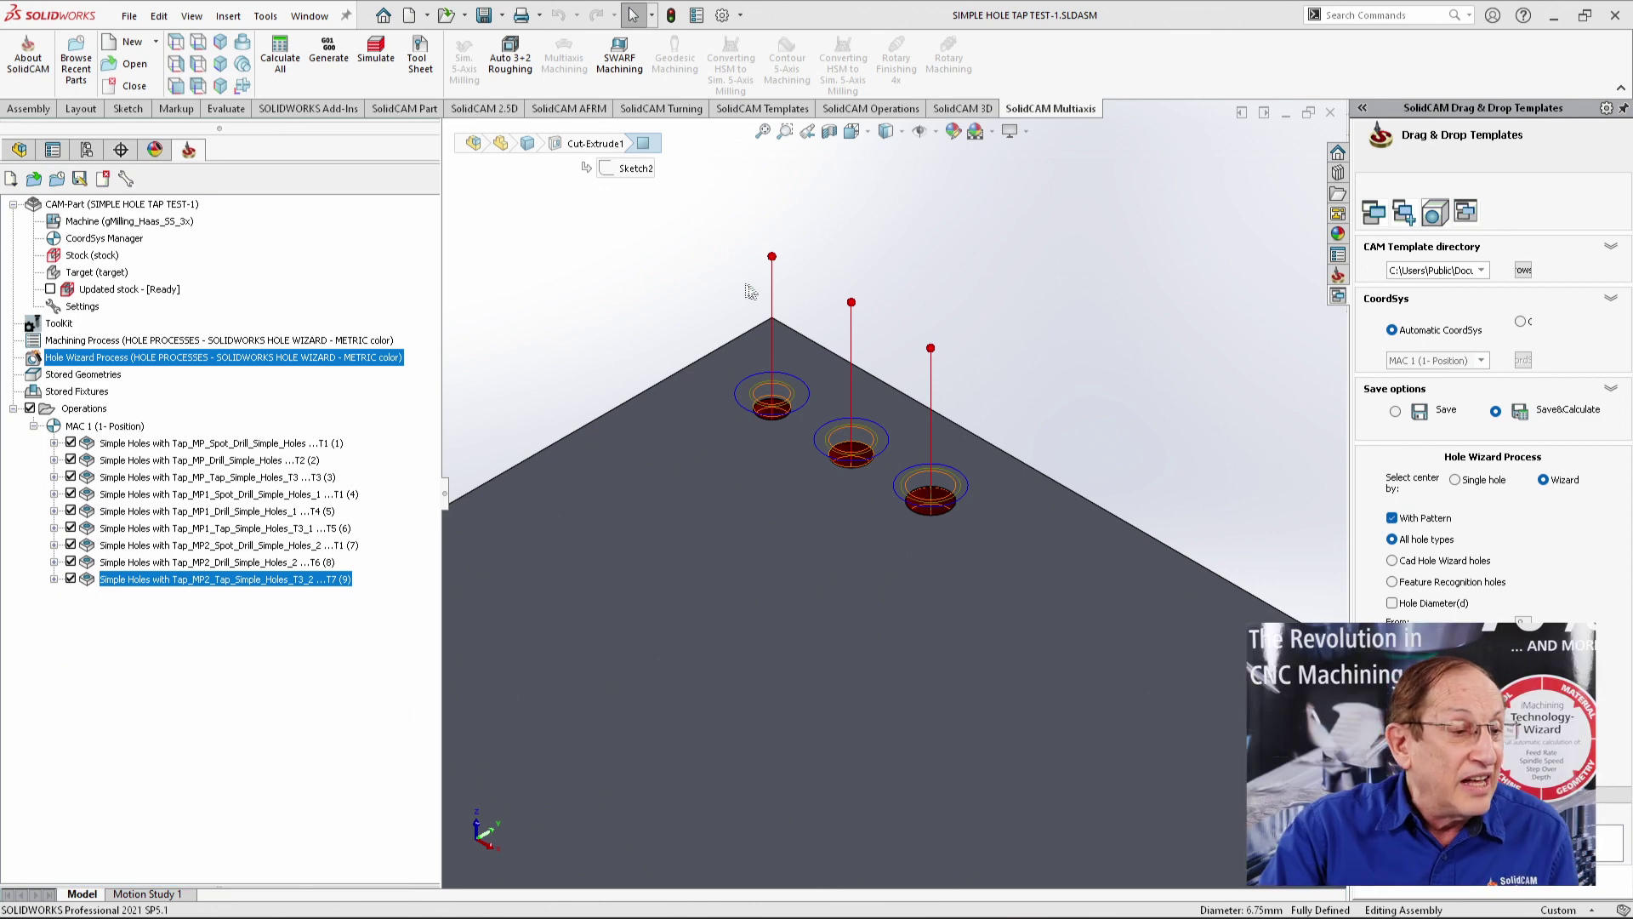
double_click(60, 324)
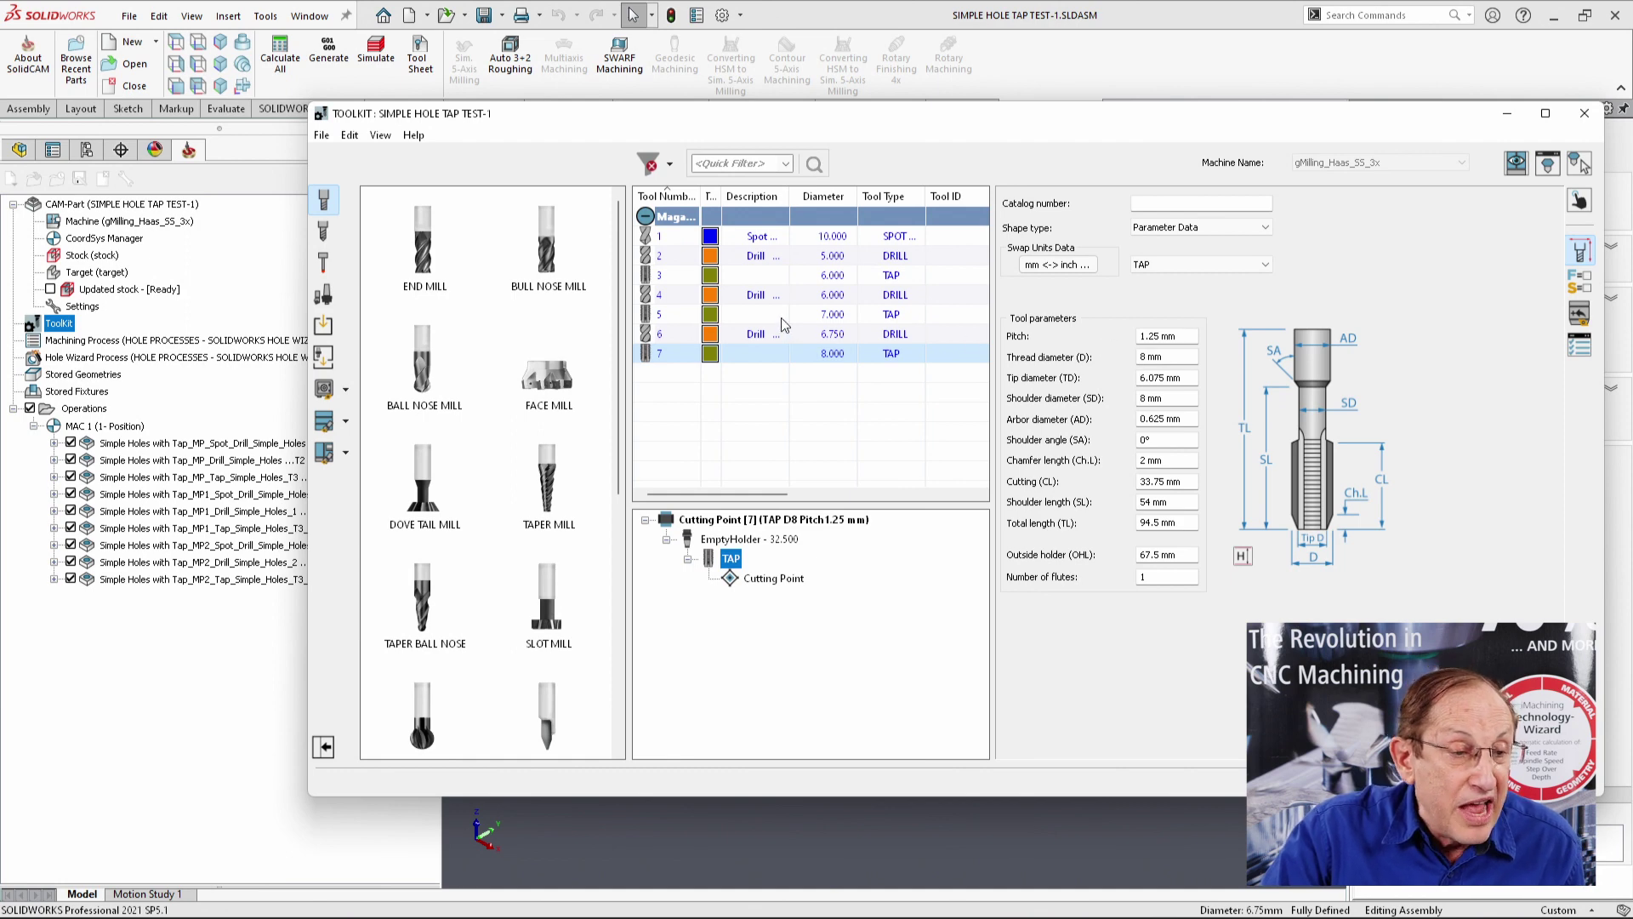
click(784, 322)
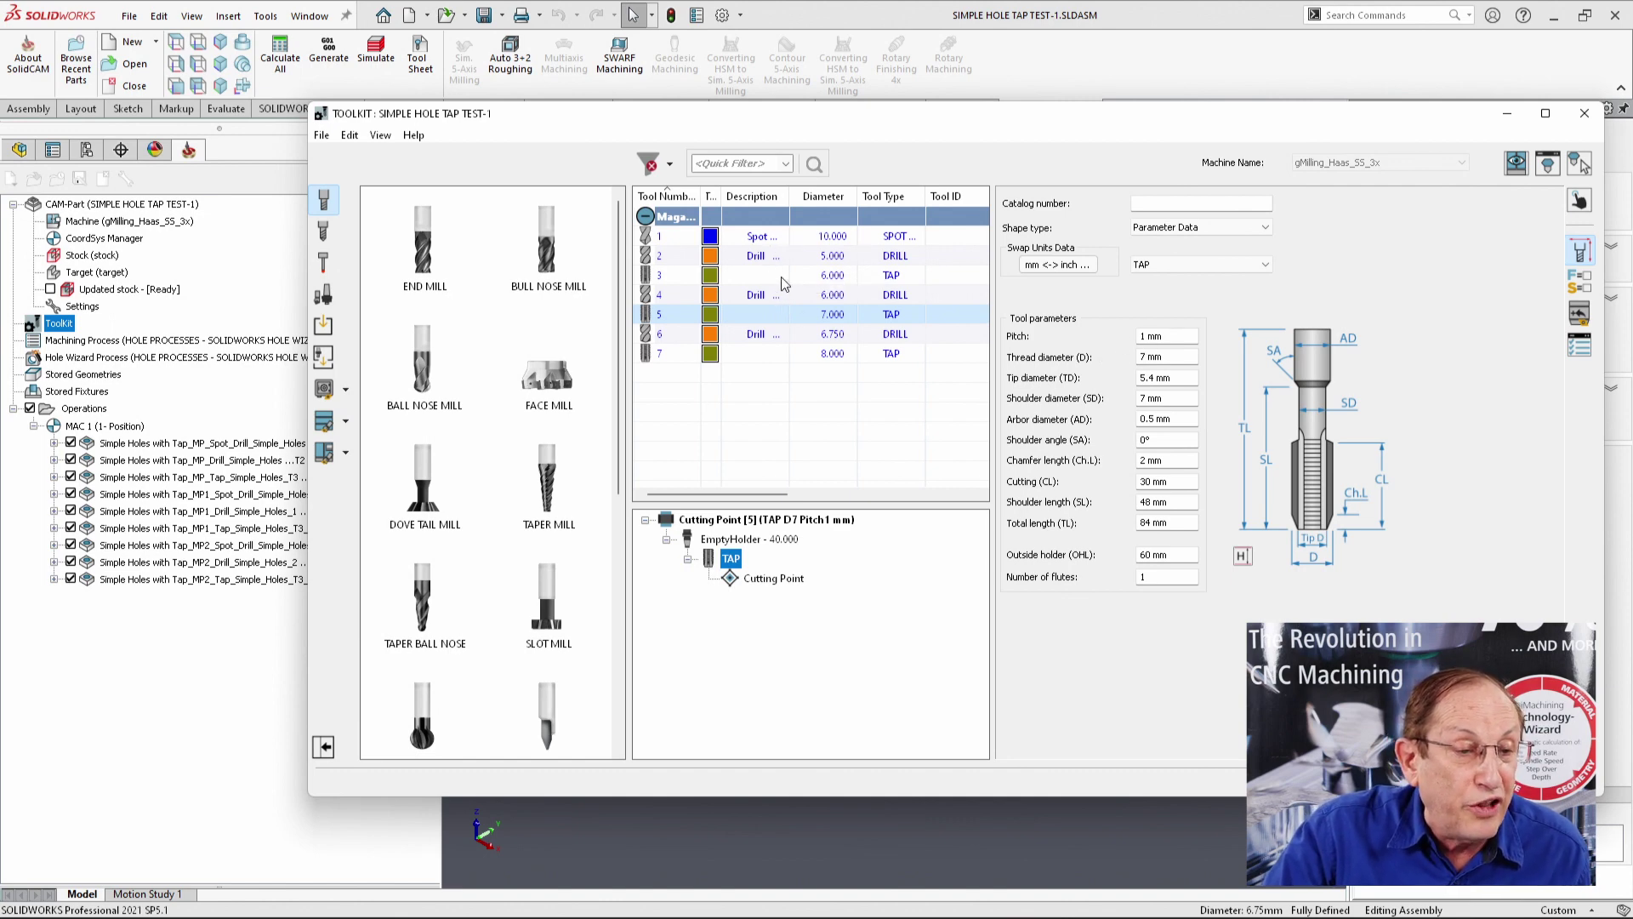
click(782, 277)
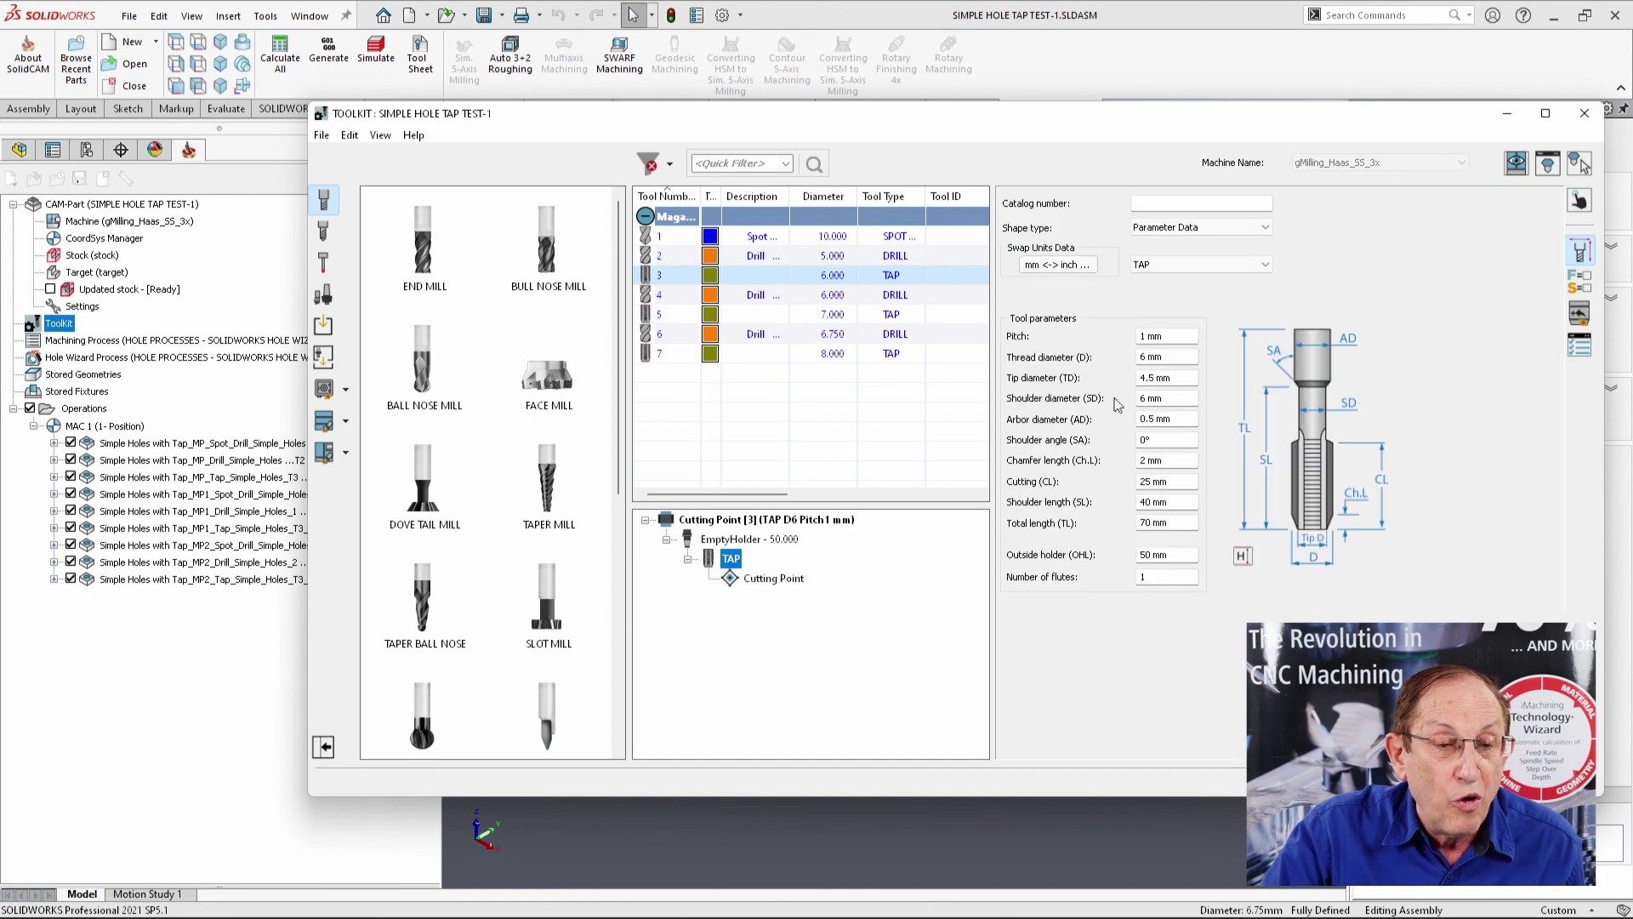